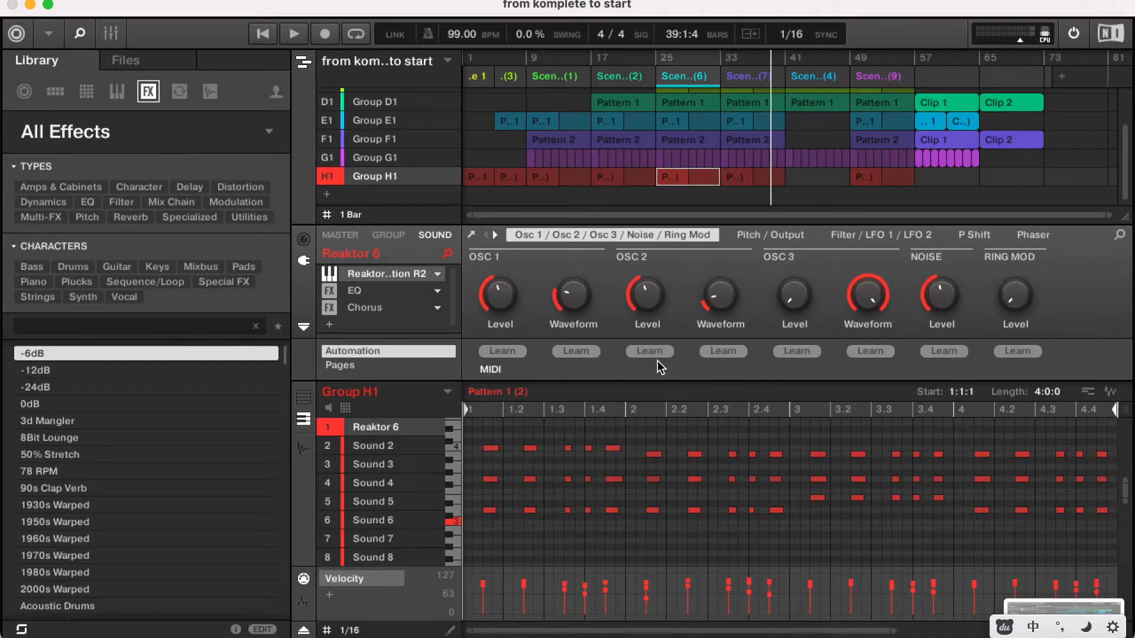
# - Review the MIDI preferences, checking the input and output device lists and the available clock sync modes
pyautogui.click(49, 35)
pyautogui.moveTo(65, 61)
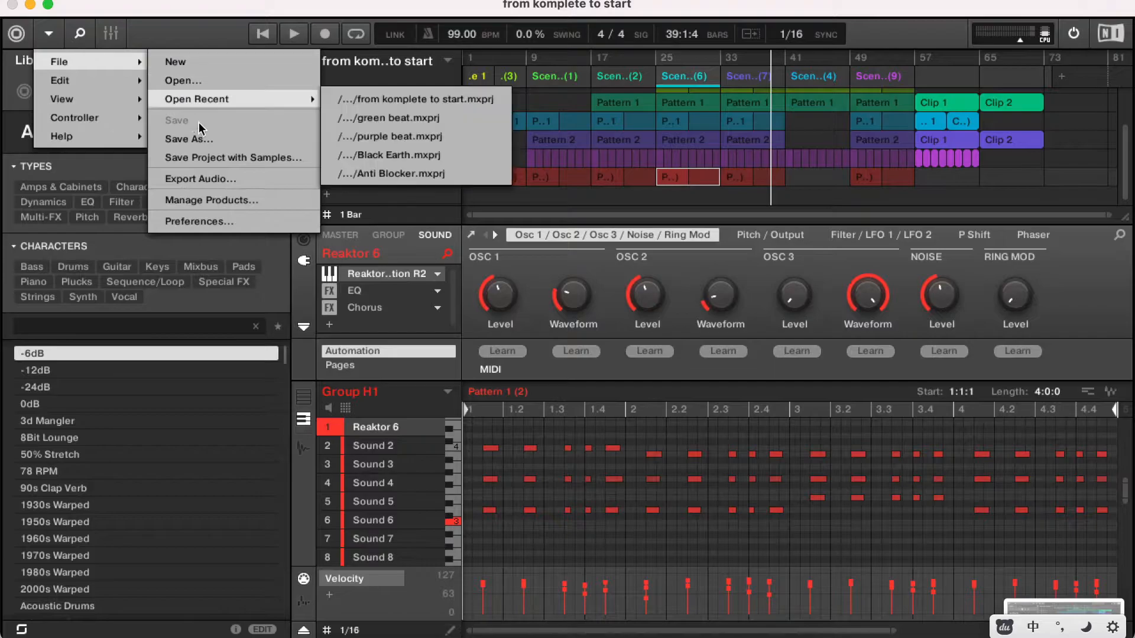
pyautogui.click(222, 221)
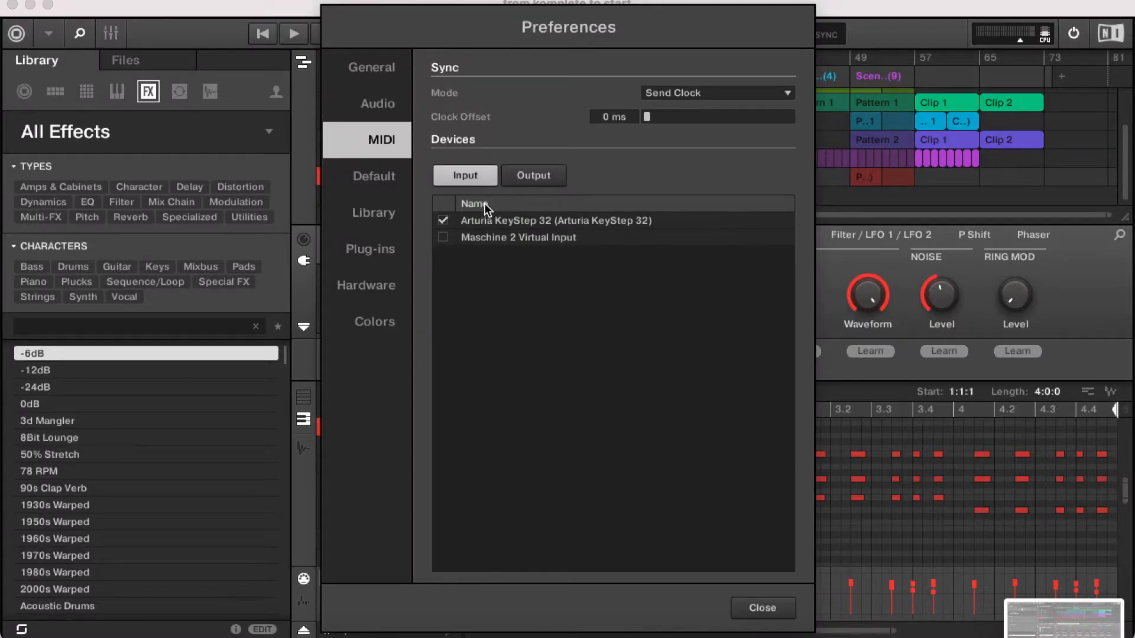
pyautogui.click(532, 179)
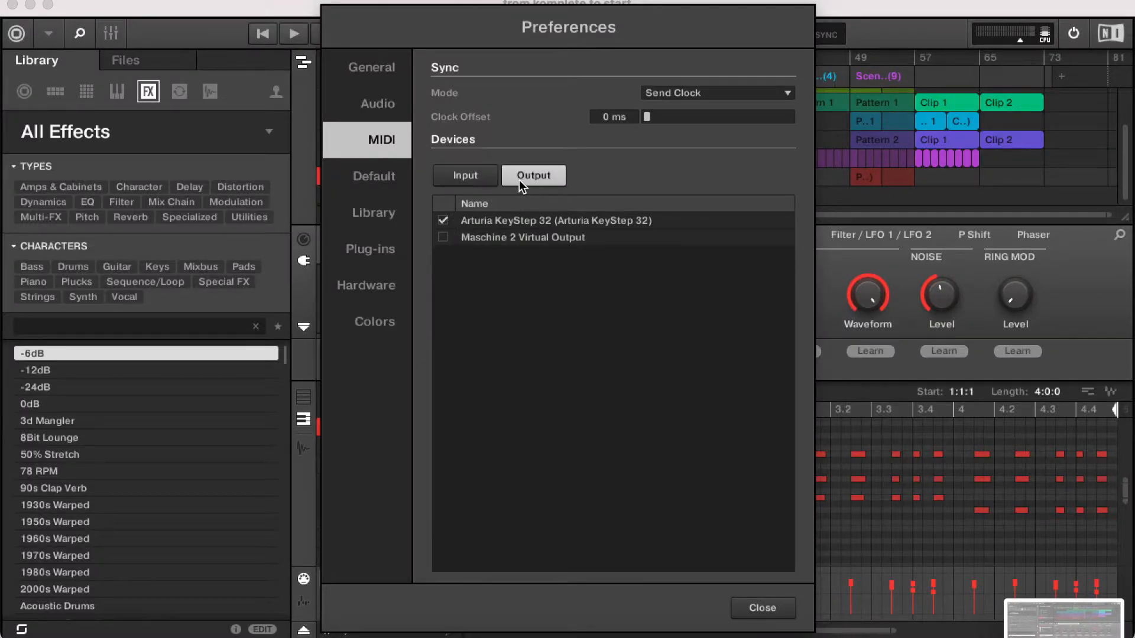
pyautogui.click(471, 179)
pyautogui.click(525, 179)
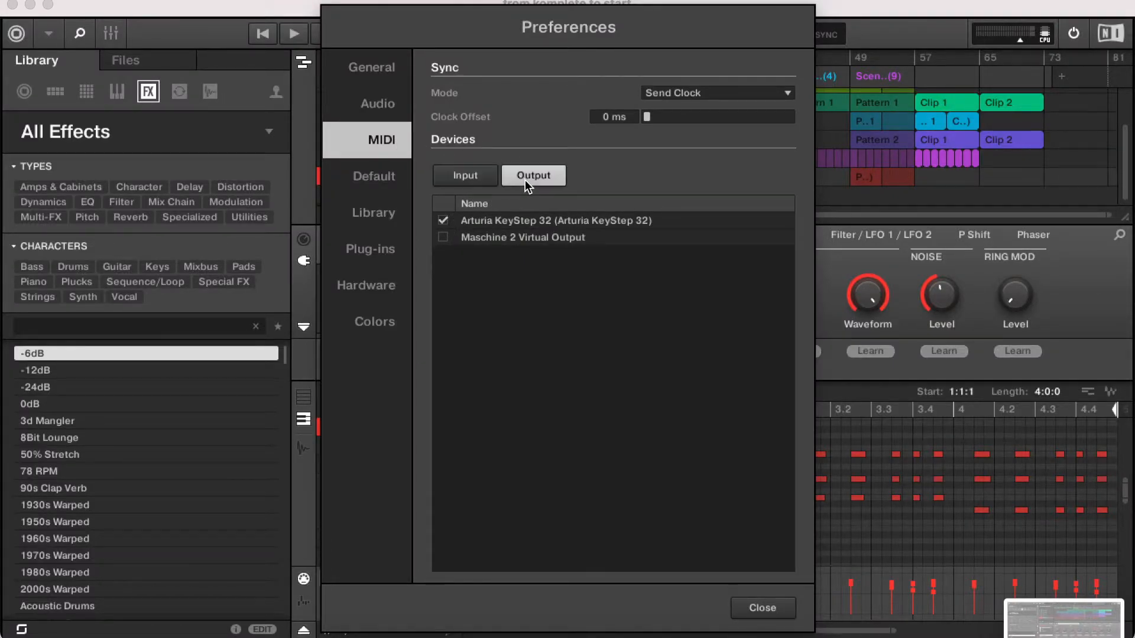
pyautogui.click(442, 221)
pyautogui.click(754, 93)
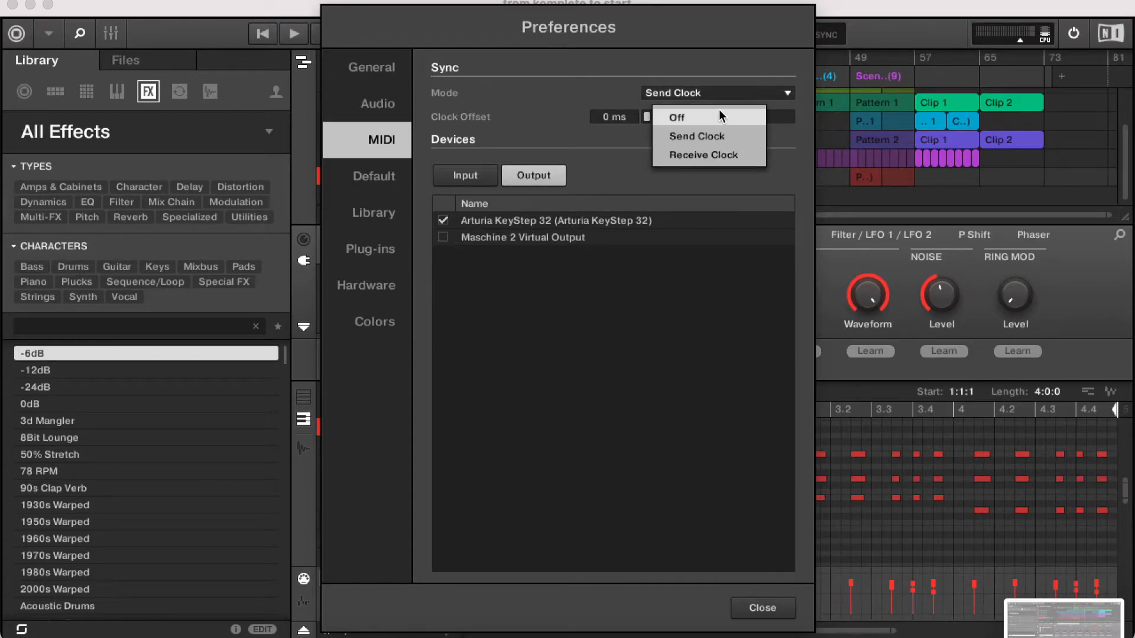
pyautogui.click(594, 94)
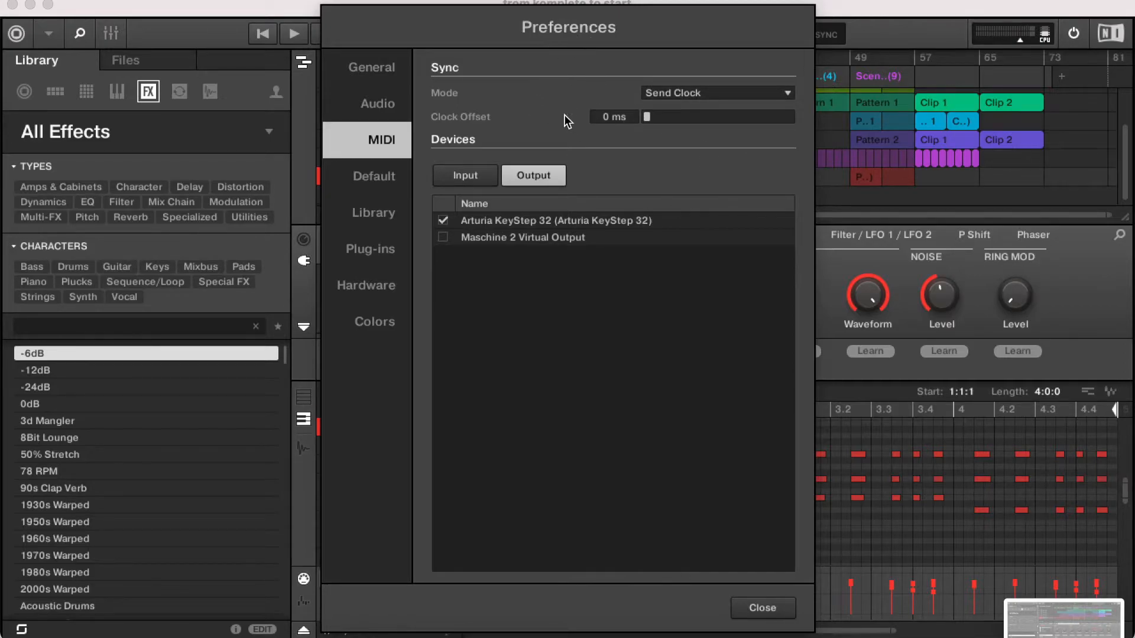
# - Review the input and output routings in the audio preferences and close the preferences
pyautogui.click(385, 118)
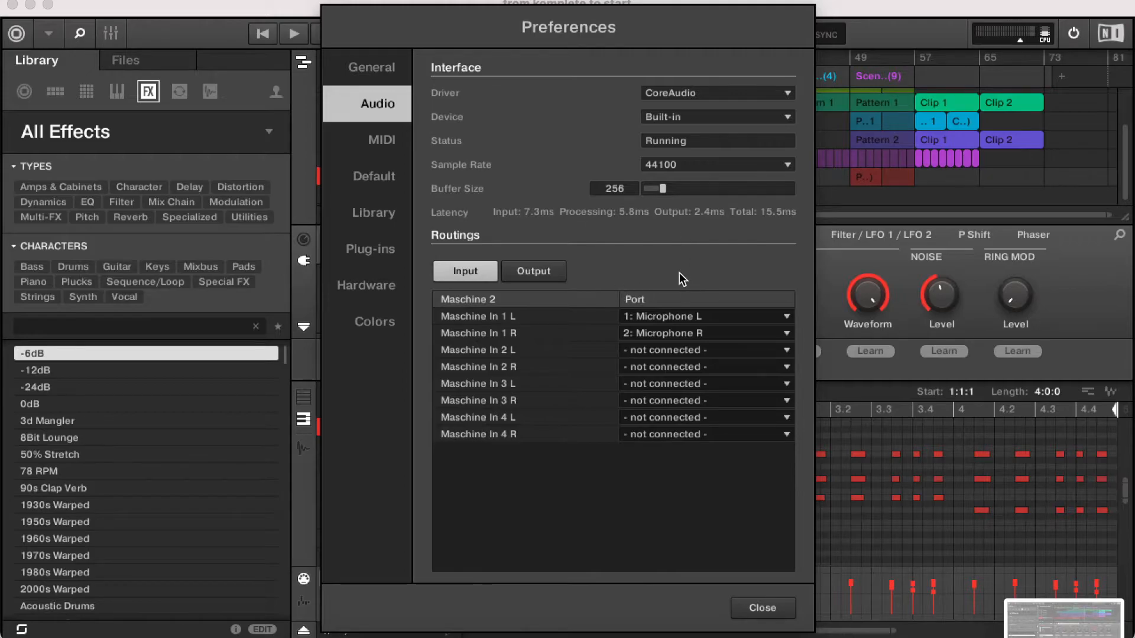
pyautogui.click(539, 269)
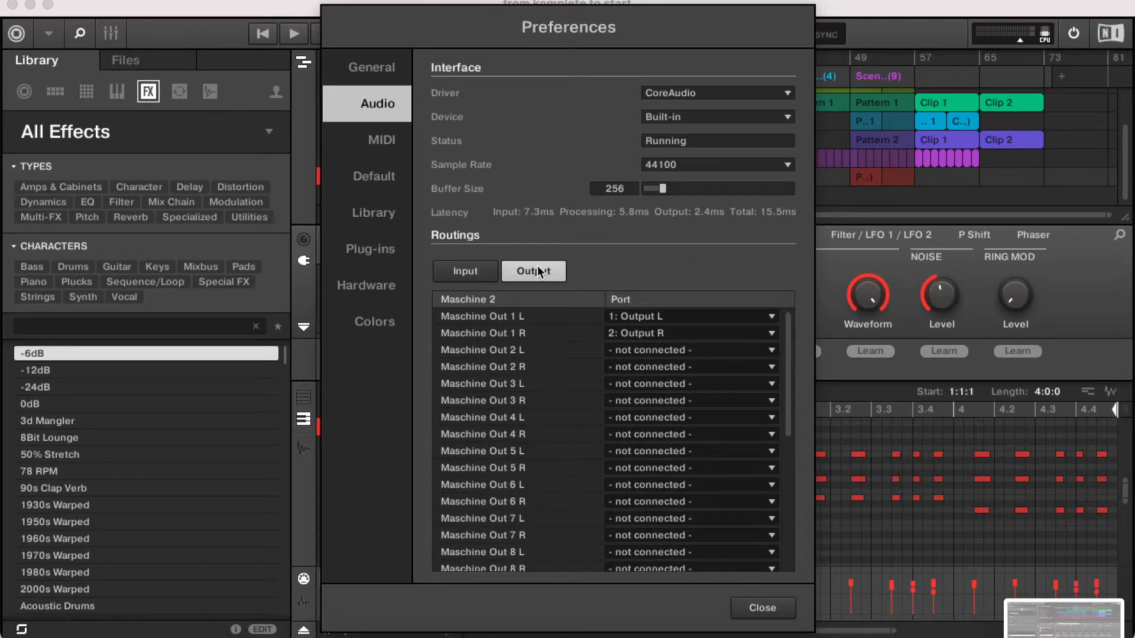
pyautogui.click(466, 271)
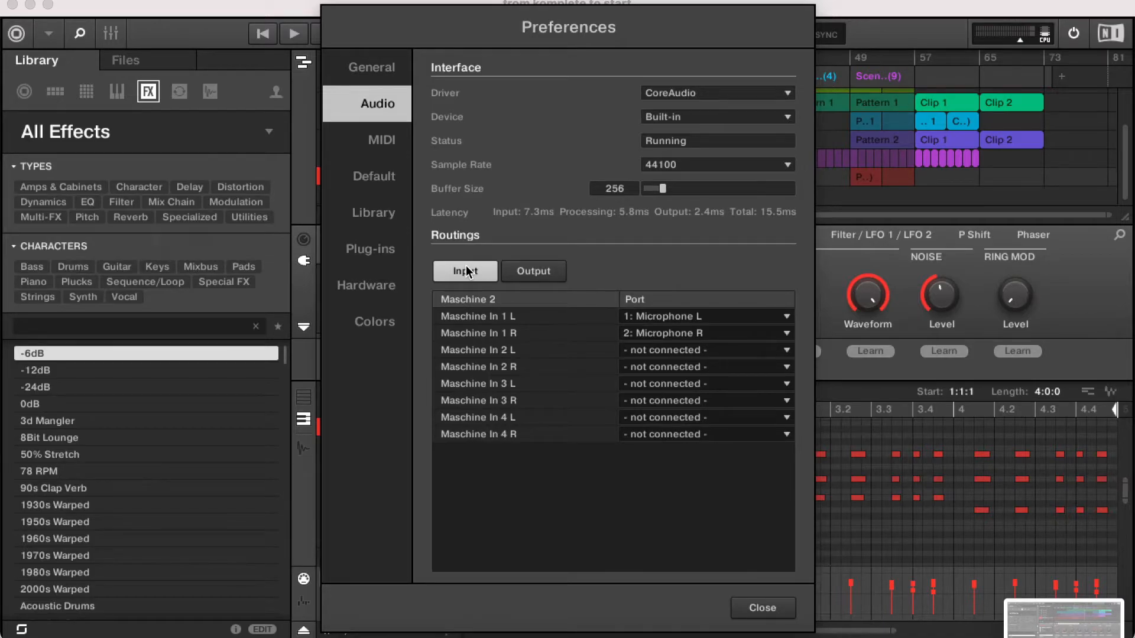
pyautogui.click(770, 608)
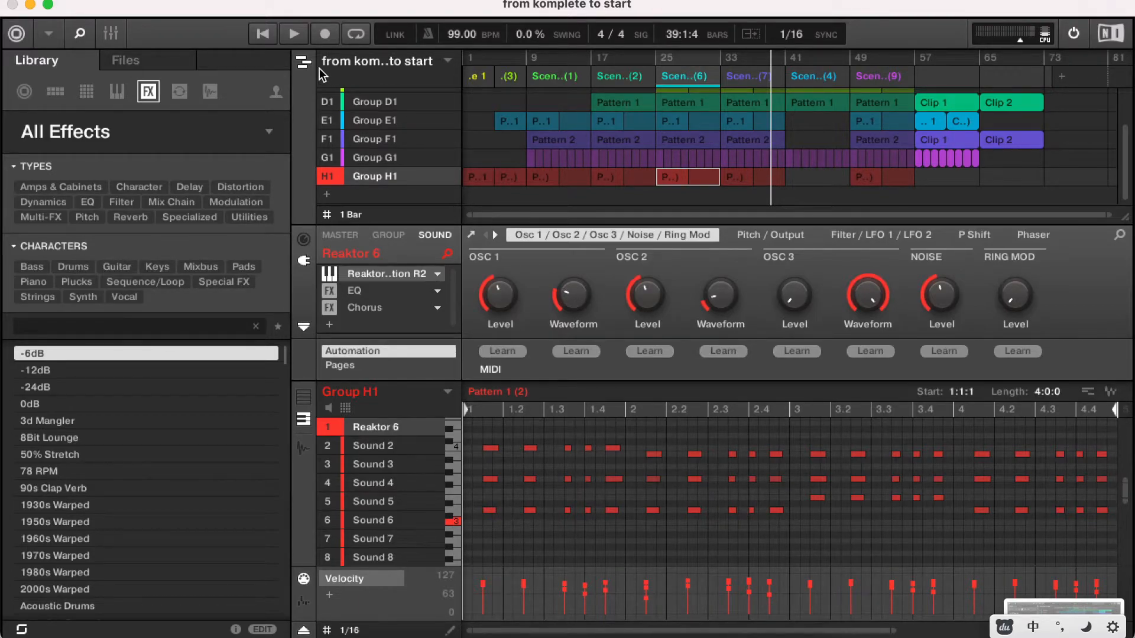
# - Switch from the arranger to the scene and pattern overview, add a new group after H1, and select its first sound
pyautogui.click(303, 65)
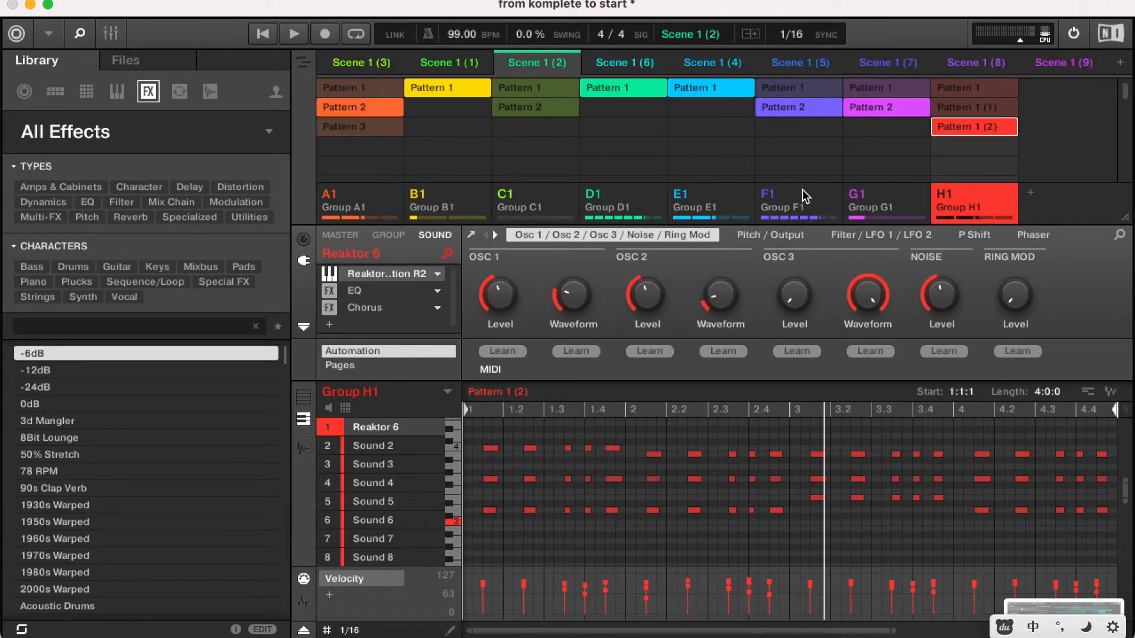
pyautogui.click(1032, 193)
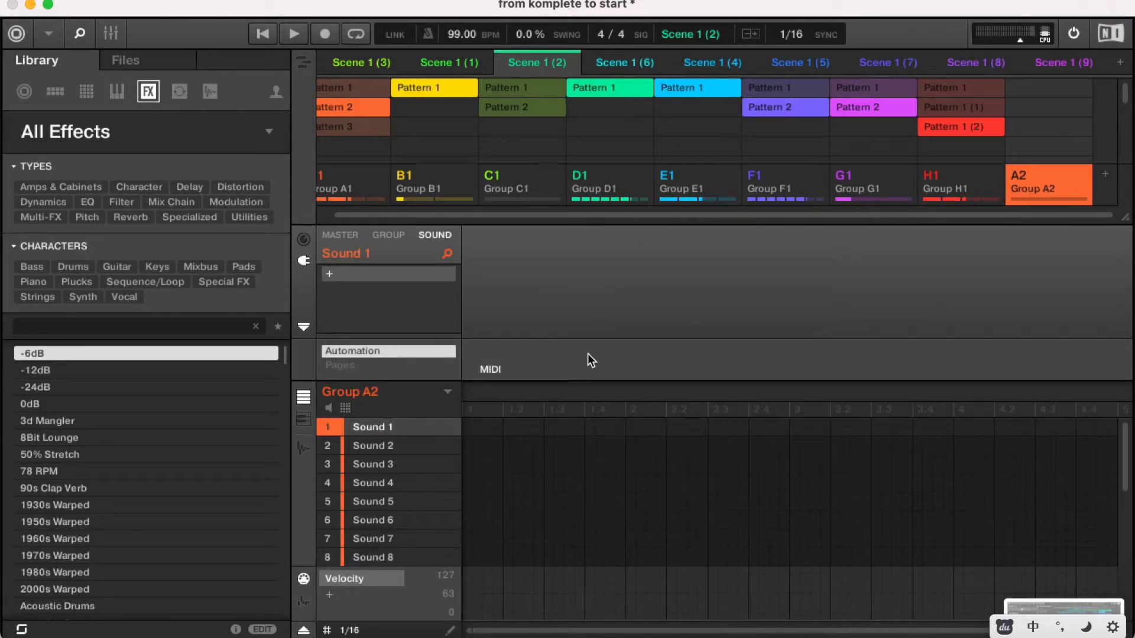
pyautogui.click(384, 444)
pyautogui.click(374, 430)
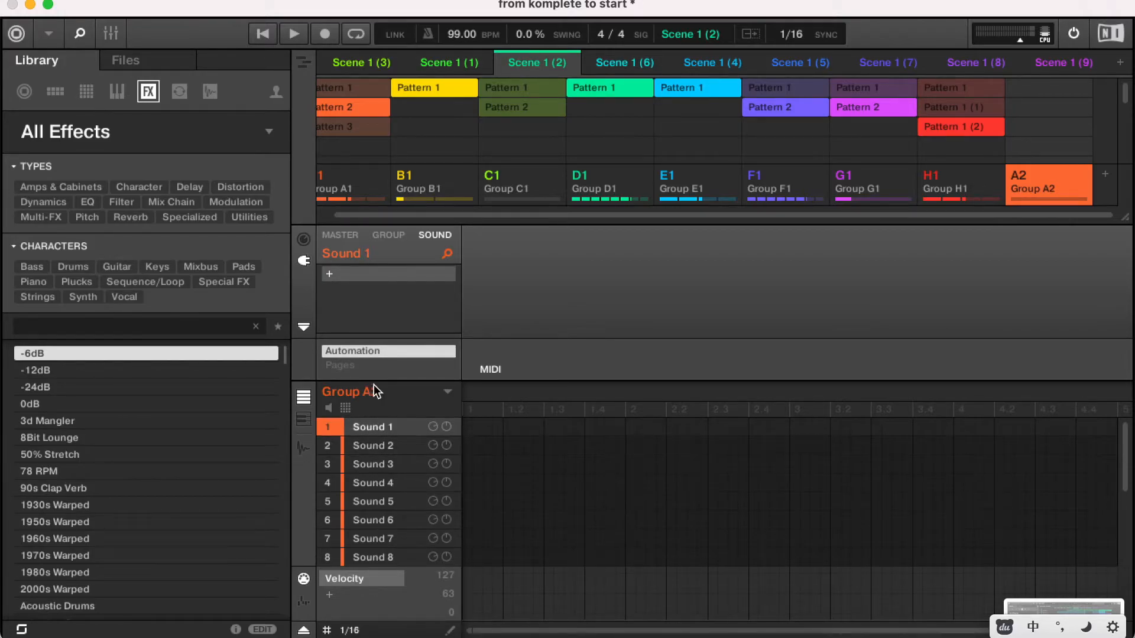
# - Examine the internal instruments and effects offered for the empty plug-in slot of Sound 1
pyautogui.click(329, 275)
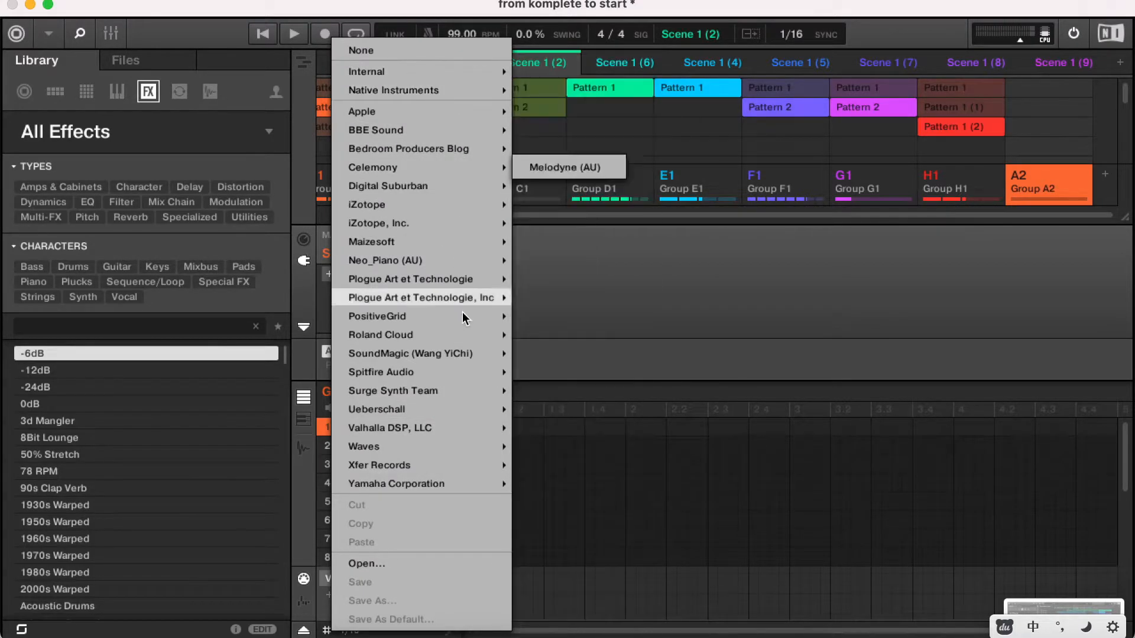
pyautogui.moveTo(447, 76)
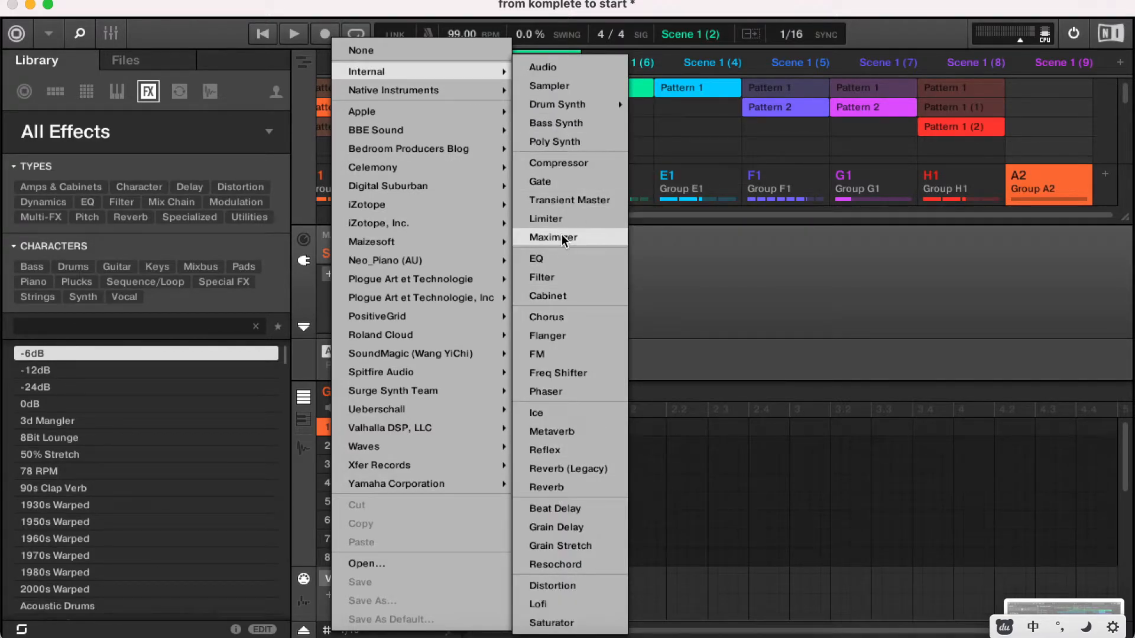
pyautogui.moveTo(563, 104)
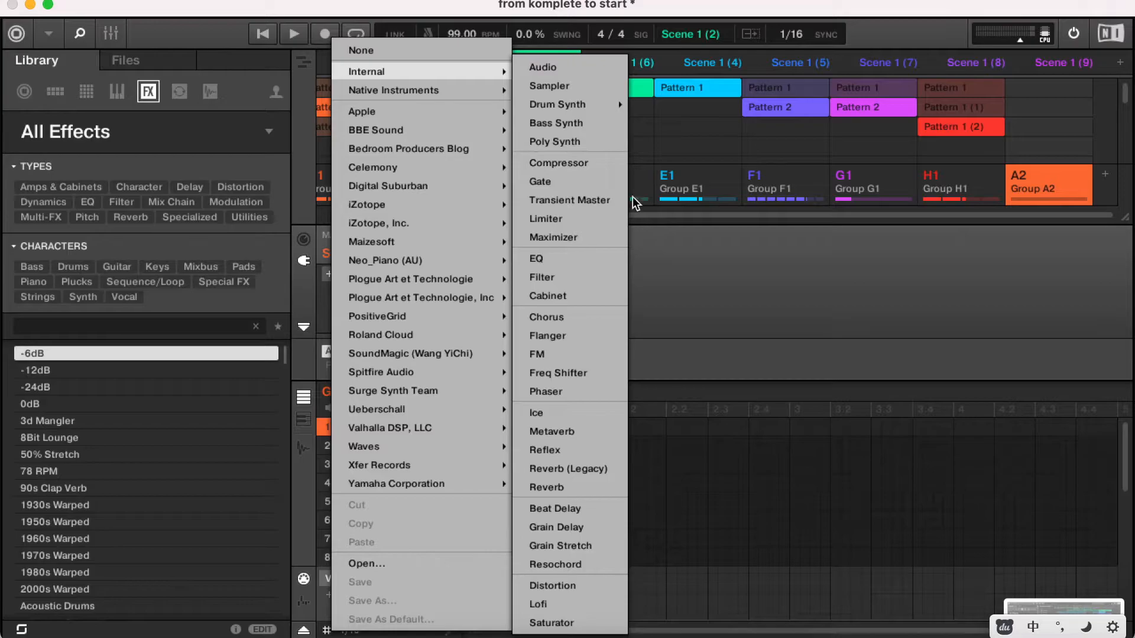
pyautogui.click(721, 297)
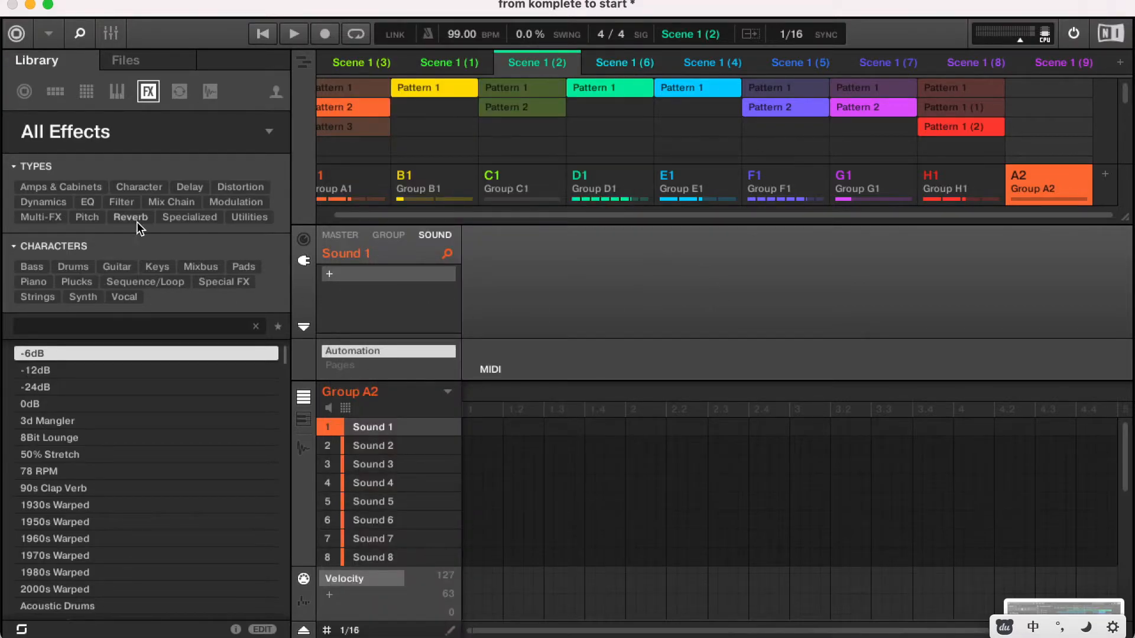
# - Load the 3 Octave Buzzer preset from the instrument library onto Sound 1 and view the effect vendors for its next plug-in slot
pyautogui.click(118, 91)
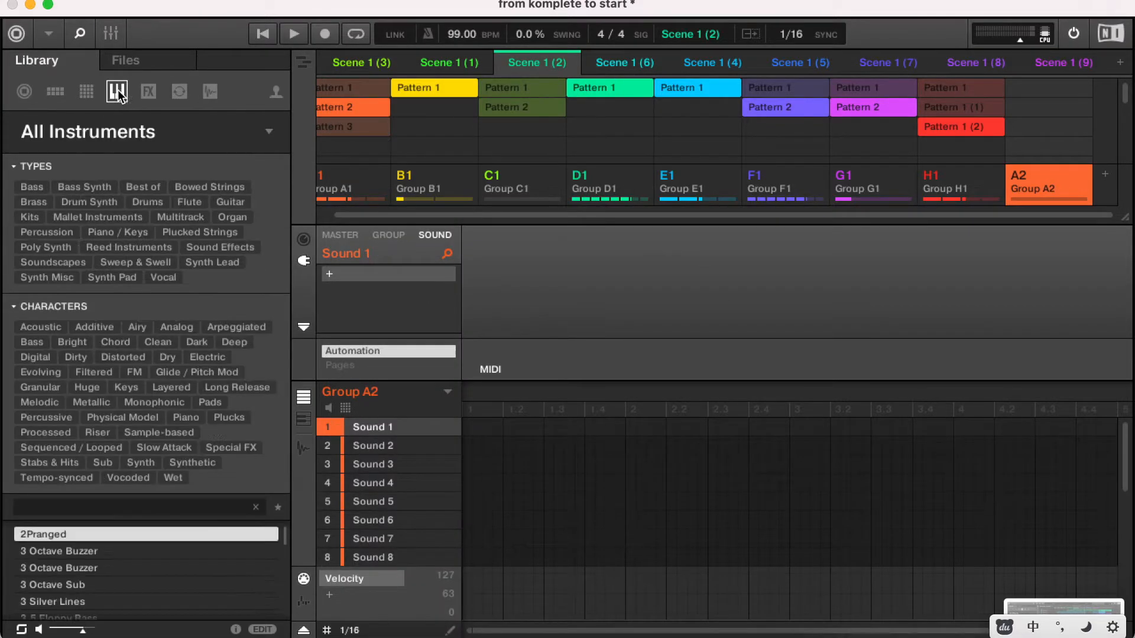
pyautogui.click(82, 91)
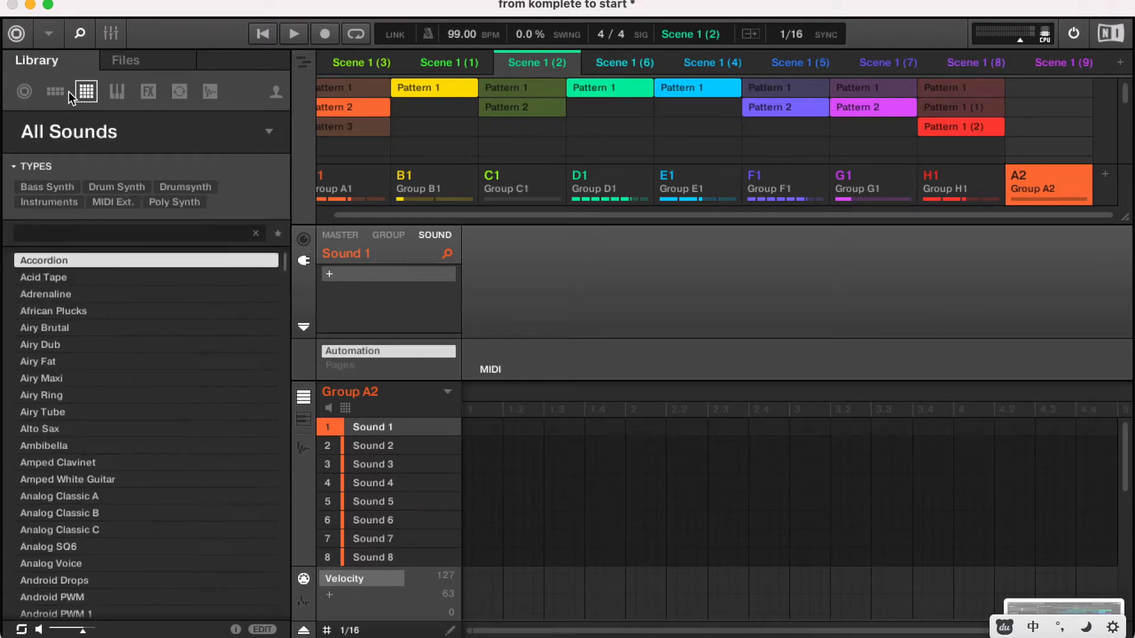
pyautogui.click(180, 91)
pyautogui.click(117, 91)
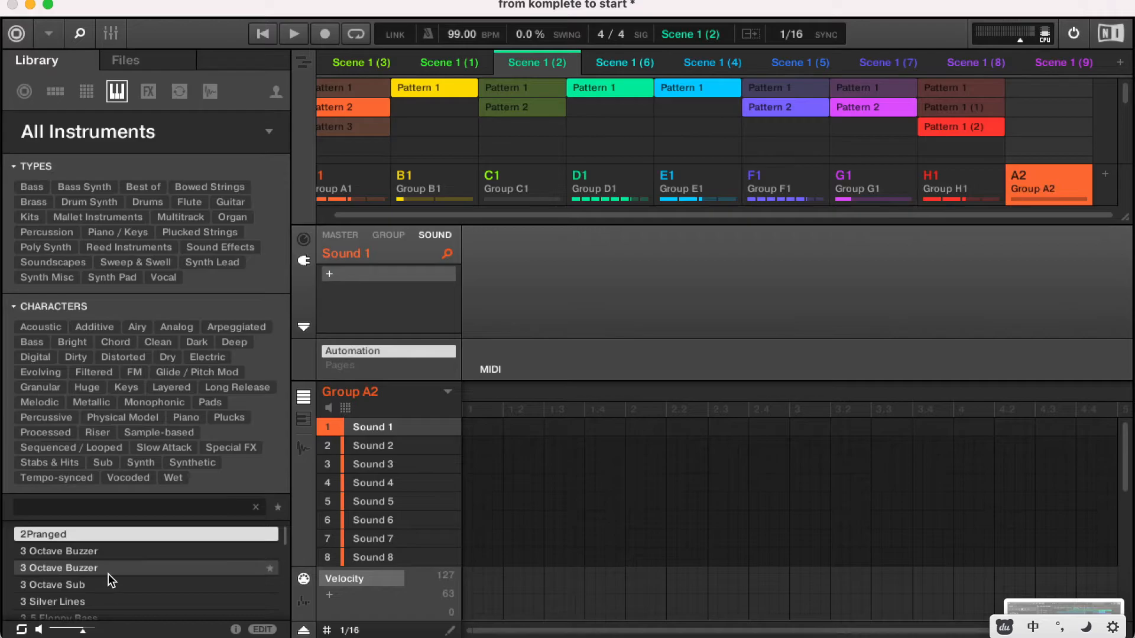
pyautogui.click(94, 568)
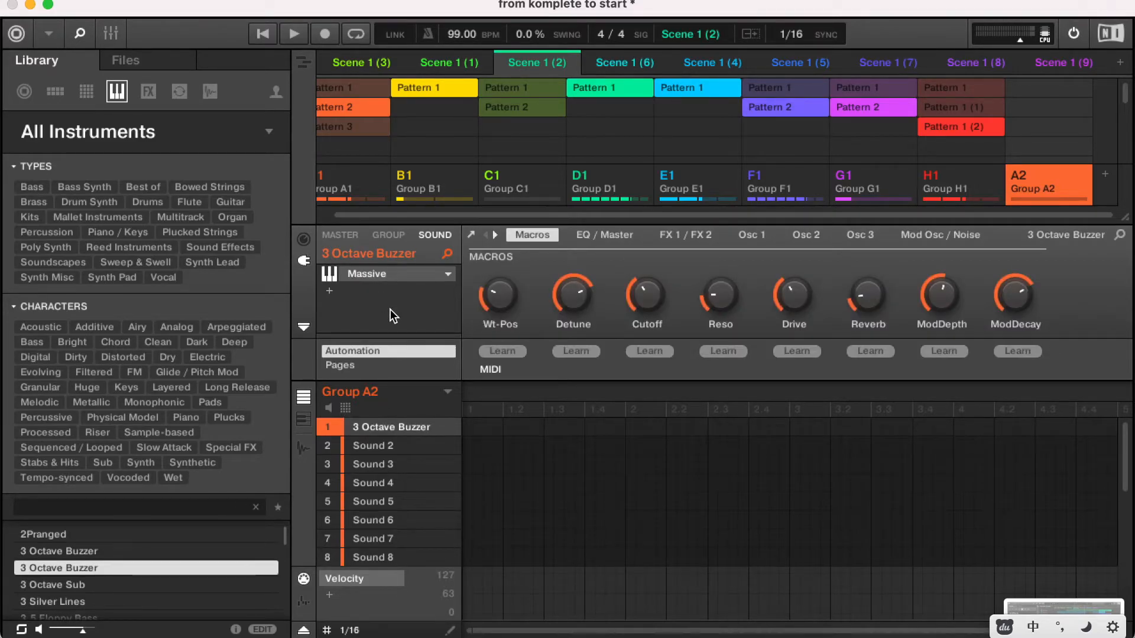
pyautogui.click(334, 292)
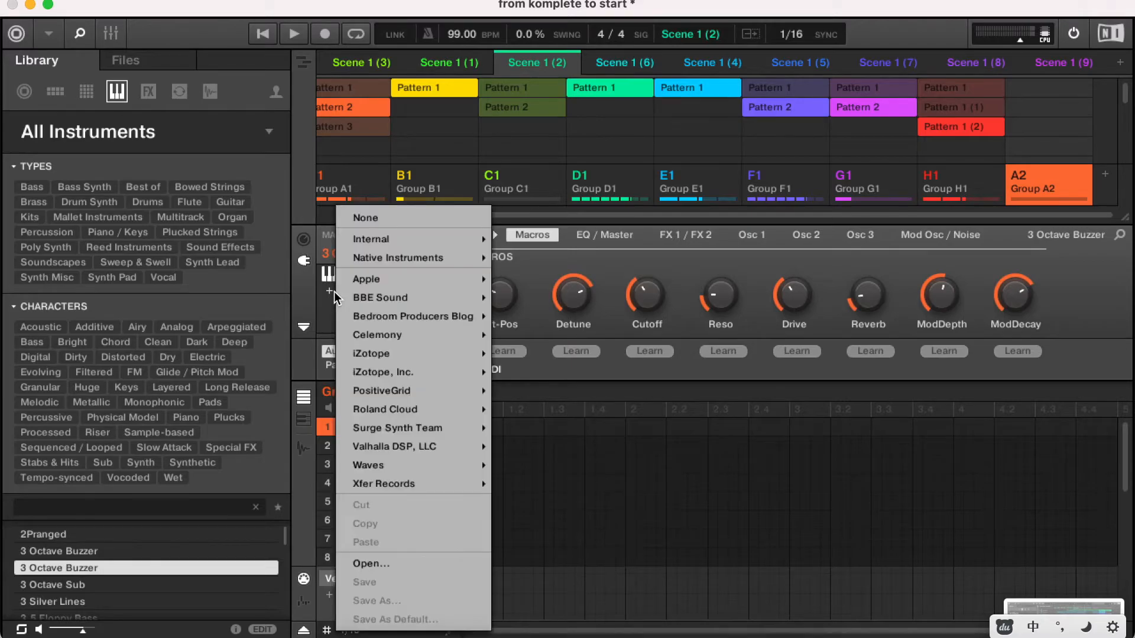
pyautogui.click(335, 317)
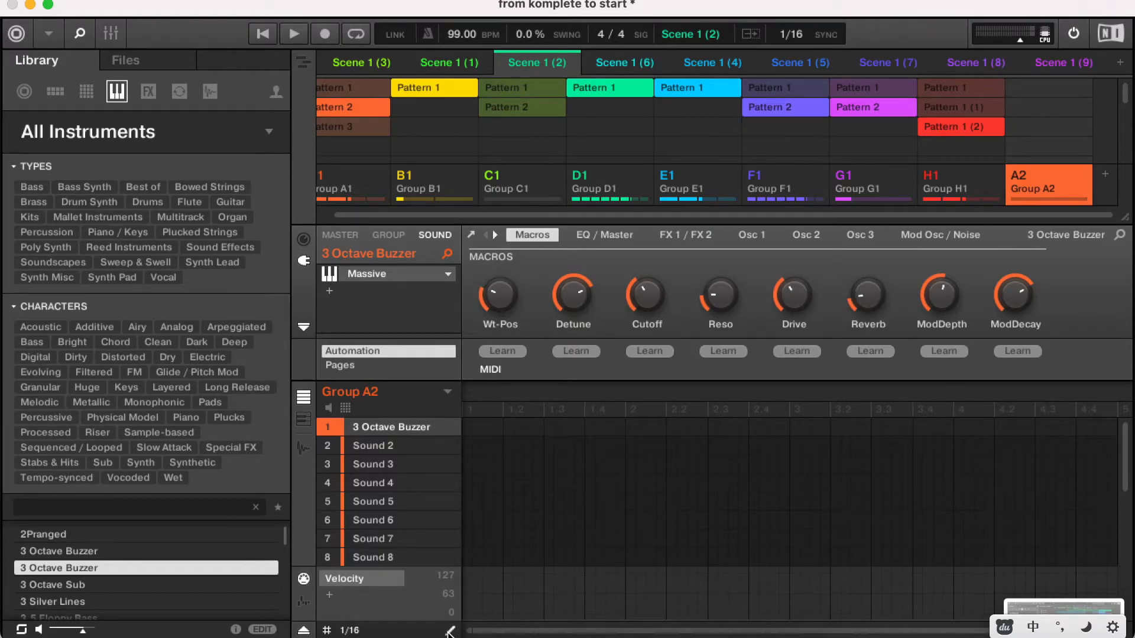
# - Show the piano roll for 3 Octave Buzzer and paint three runs of short notes across the first bar
pyautogui.moveTo(320, 419)
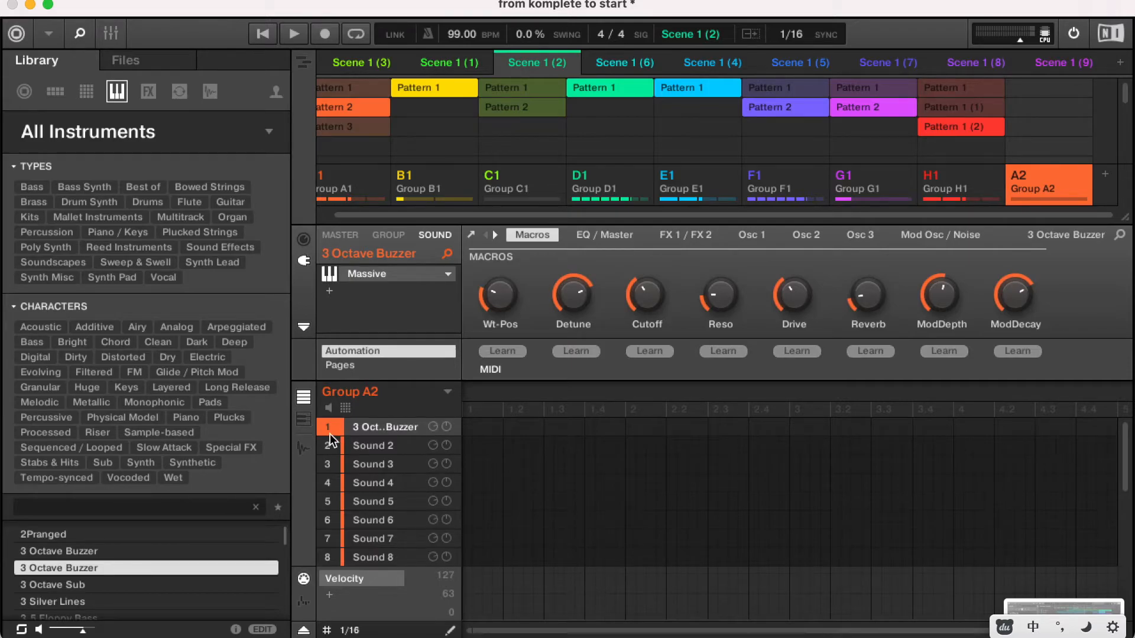
pyautogui.click(302, 423)
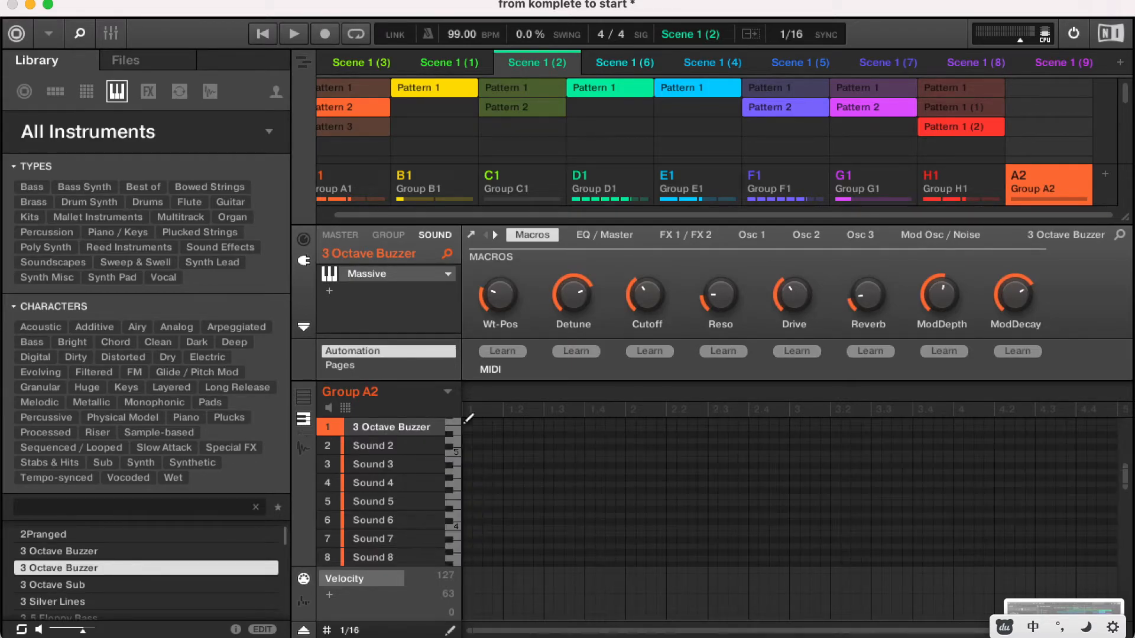
pyautogui.moveTo(475, 472)
pyautogui.mouseDown()
pyautogui.moveTo(577, 476)
pyautogui.moveTo(615, 451)
pyautogui.mouseUp()
pyautogui.moveTo(535, 494); pyautogui.dragTo(602, 494)
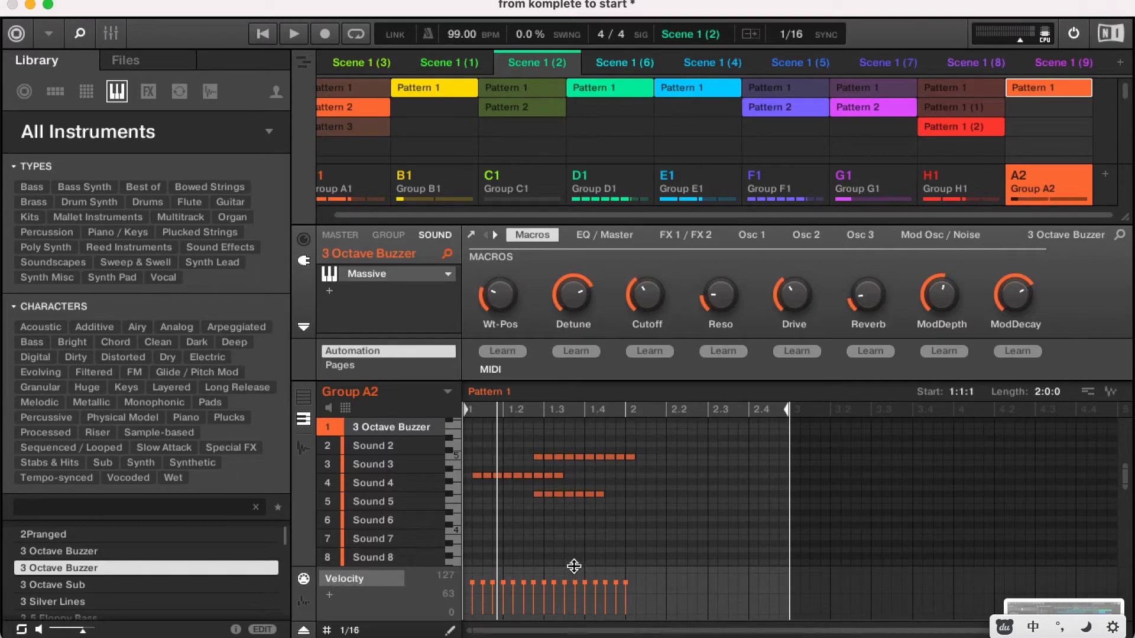
# - Add an unassigned MIDI control lane below the notes, look through its list of assignable controllers, and remove the lane
pyautogui.click(330, 595)
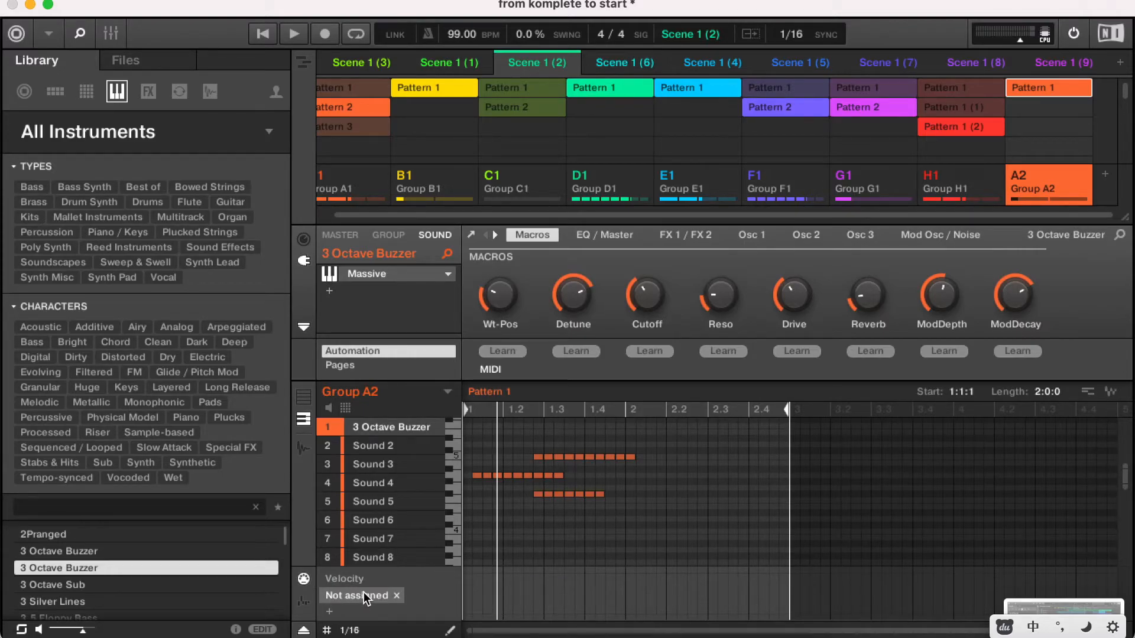
pyautogui.click(363, 595)
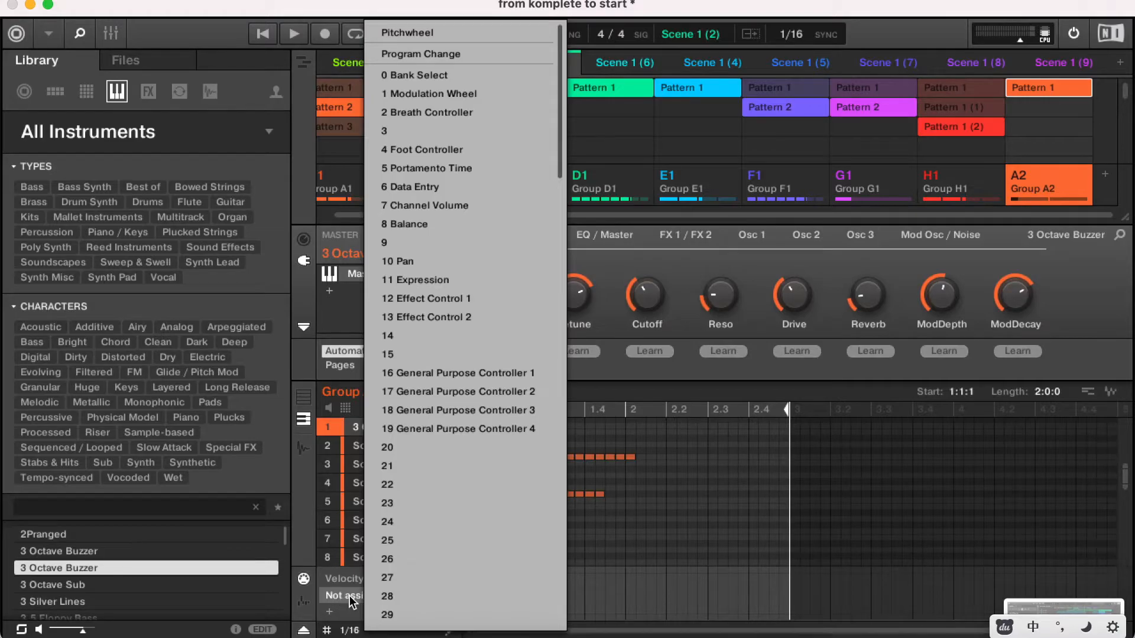
pyautogui.scroll(-15, 456, 402)
pyautogui.scroll(15, 459, 441)
pyautogui.scroll(-15, 459, 440)
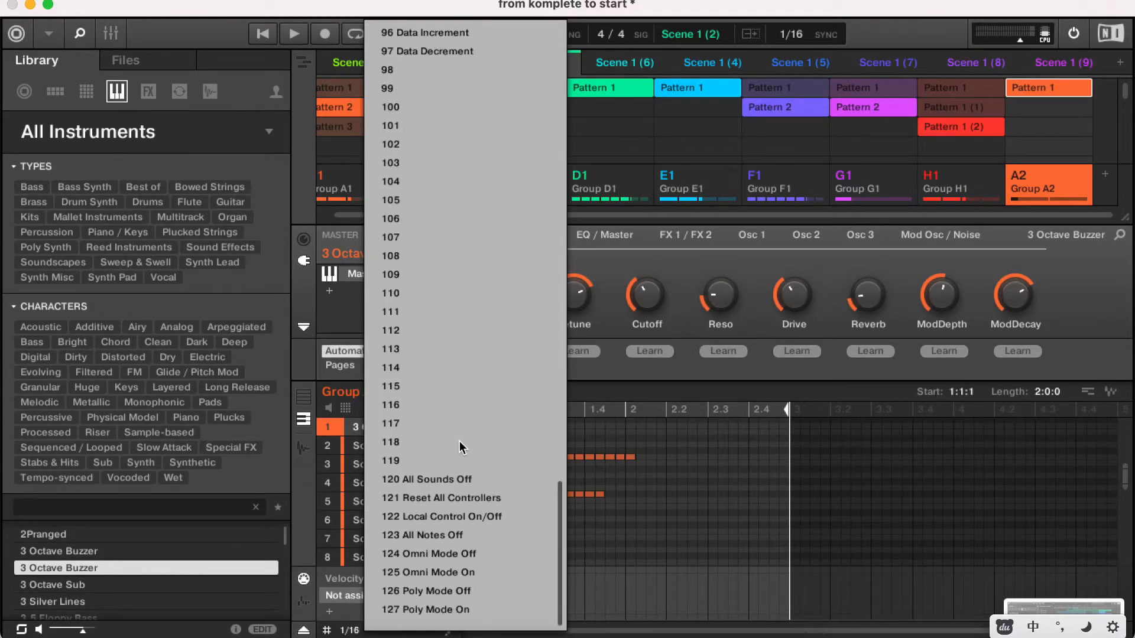
pyautogui.click(353, 594)
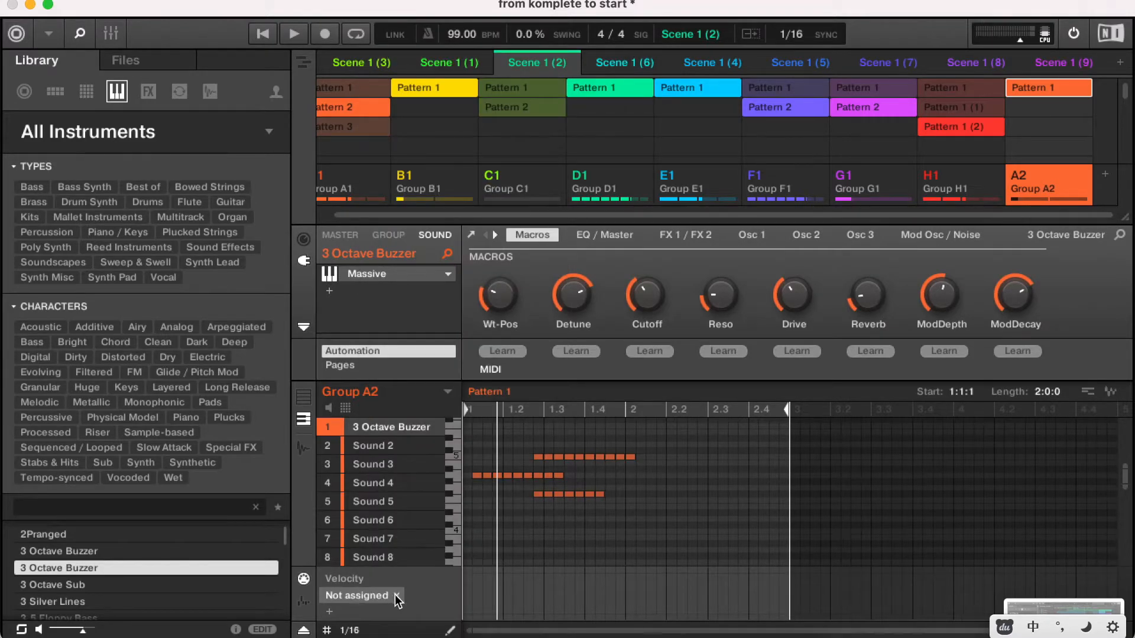
pyautogui.click(396, 595)
# - Switch the lanes below the notes from MIDI to modulation and add an unassigned modulator lane
pyautogui.click(306, 600)
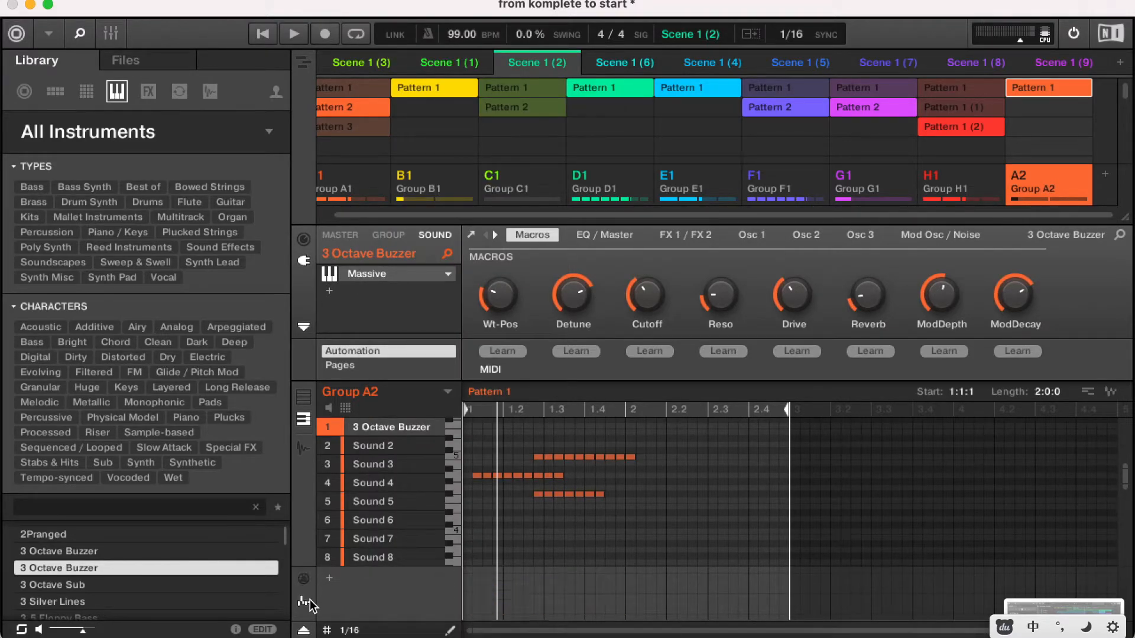
pyautogui.click(330, 579)
pyautogui.click(357, 584)
pyautogui.click(357, 584)
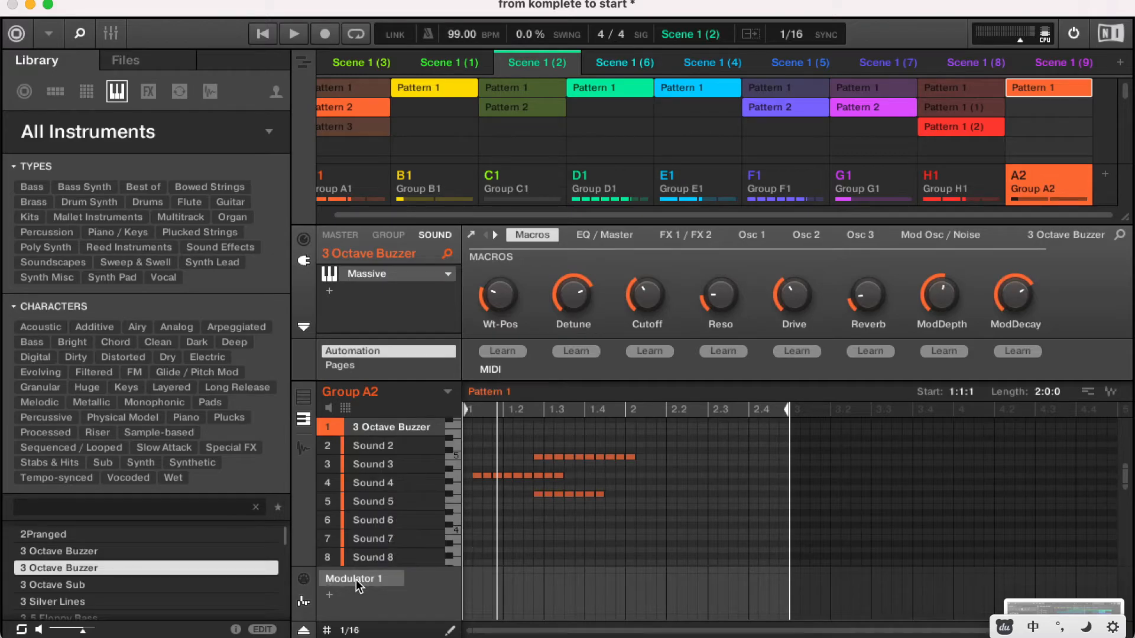
# - Examine the Massive and Sound parameters offered as targets for the new modulator lane, leaving it unassigned
pyautogui.click(353, 584)
pyautogui.moveTo(408, 552)
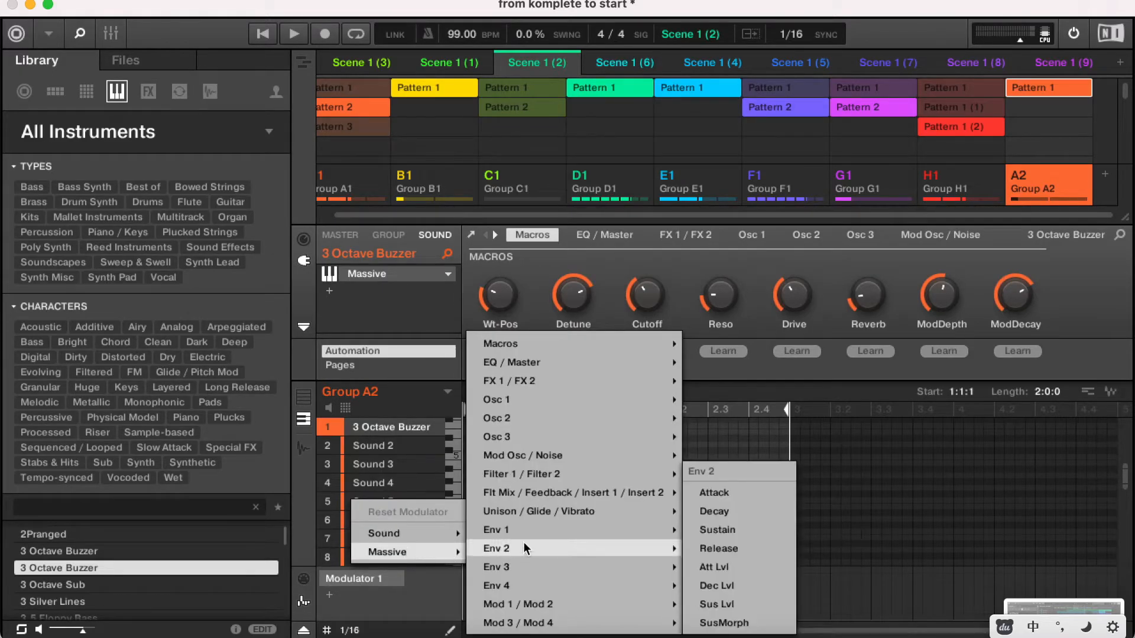
pyautogui.moveTo(589, 364)
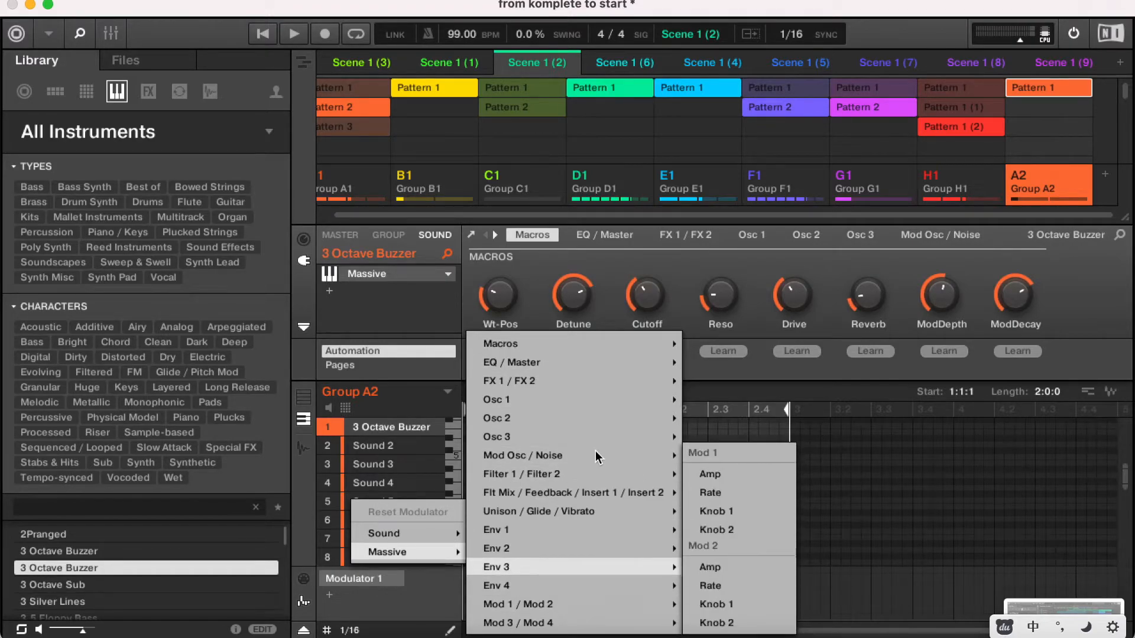
pyautogui.moveTo(438, 535)
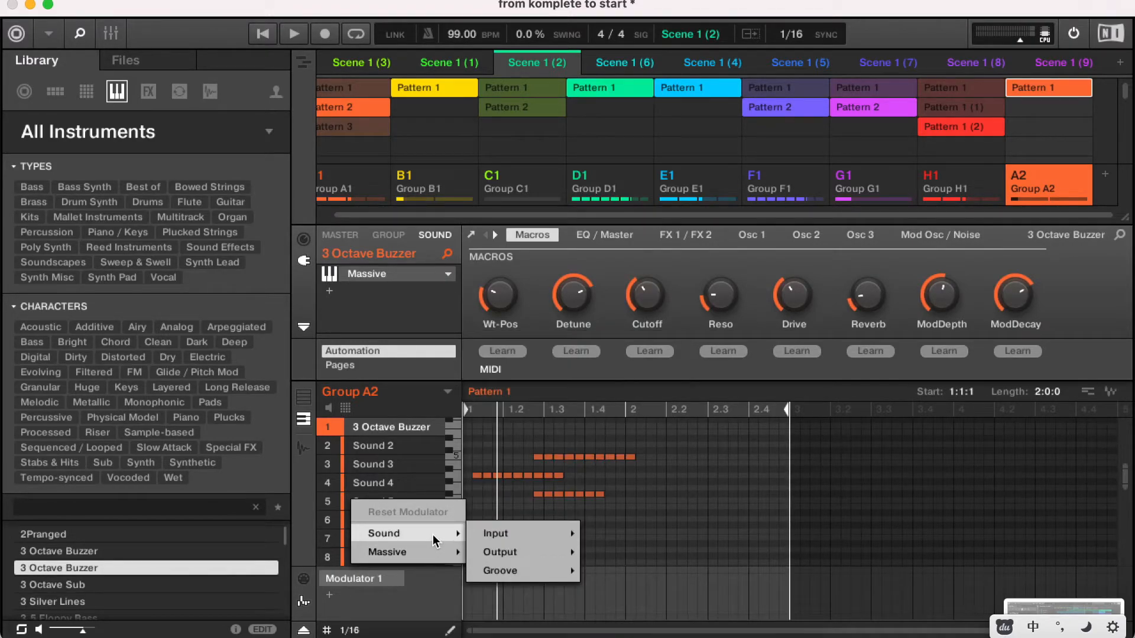
pyautogui.moveTo(520, 552)
pyautogui.moveTo(634, 555)
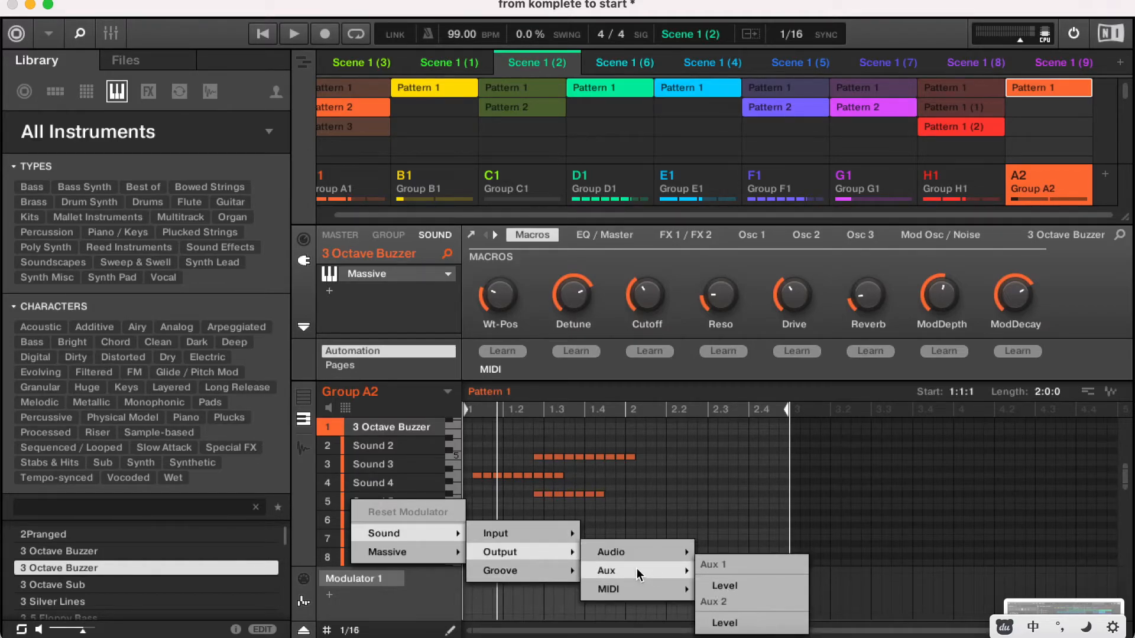
pyautogui.click(626, 488)
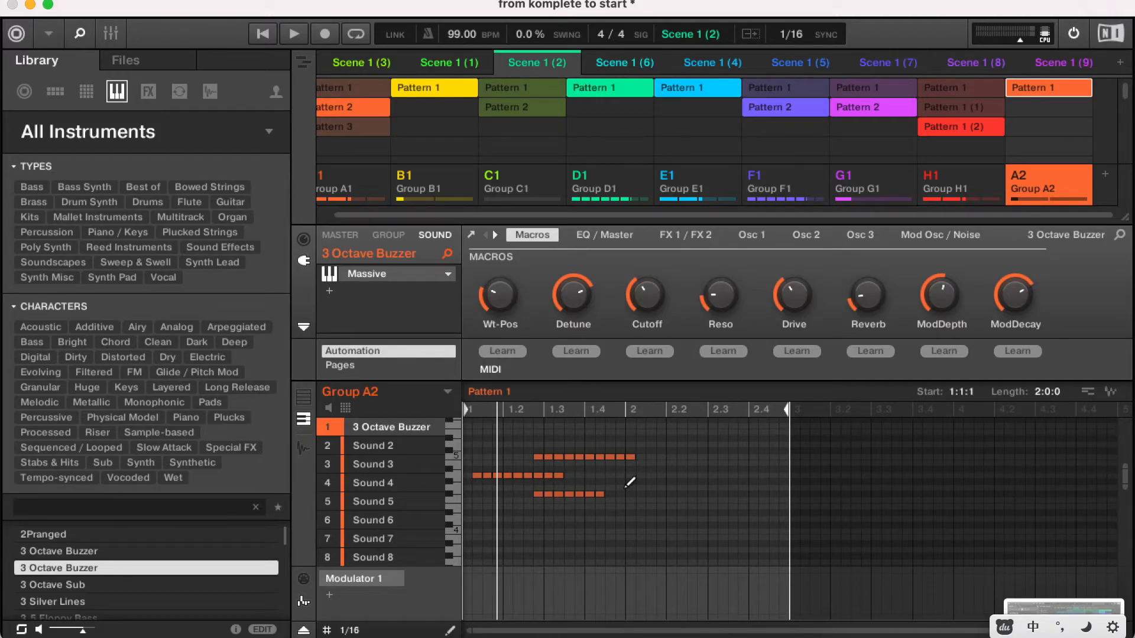
# - Collapse the macro assignment area below the Massive controls and switch the arranger to the song timeline
pyautogui.click(303, 328)
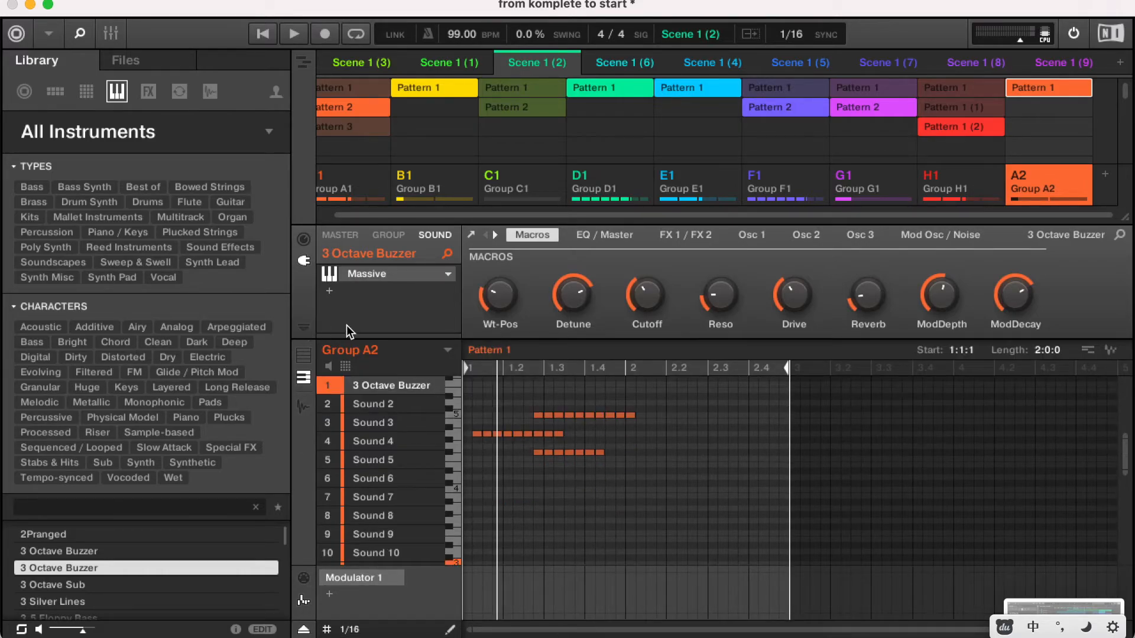
pyautogui.click(304, 328)
pyautogui.click(303, 62)
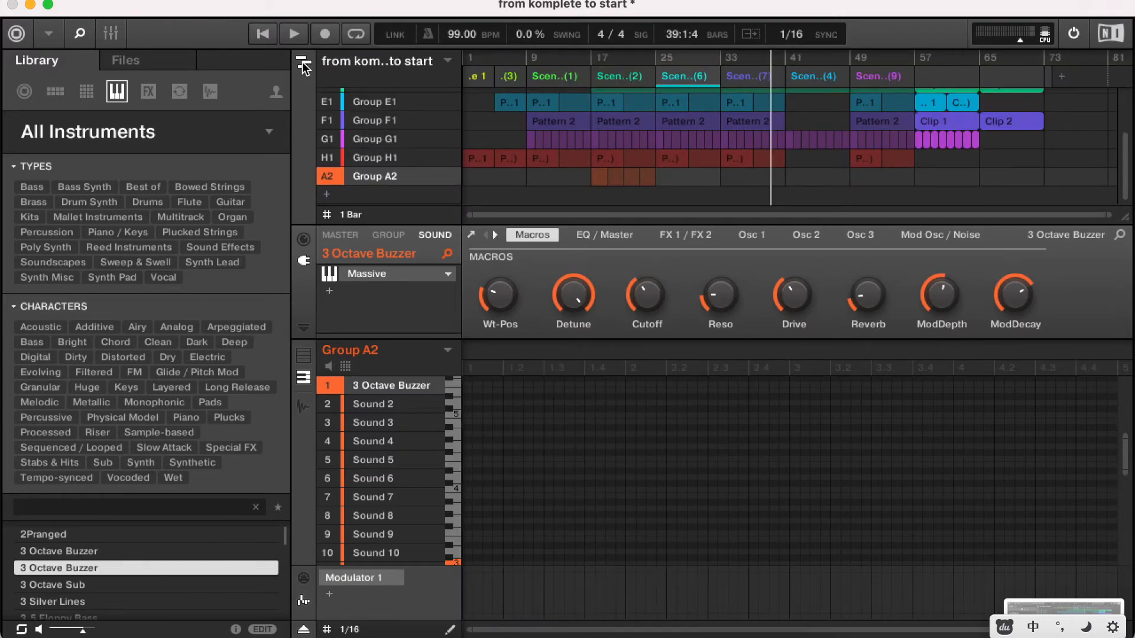
# - Convert the Scene 1 (2) section starting at bar 17 of the timeline to clips
pyautogui.click(614, 79)
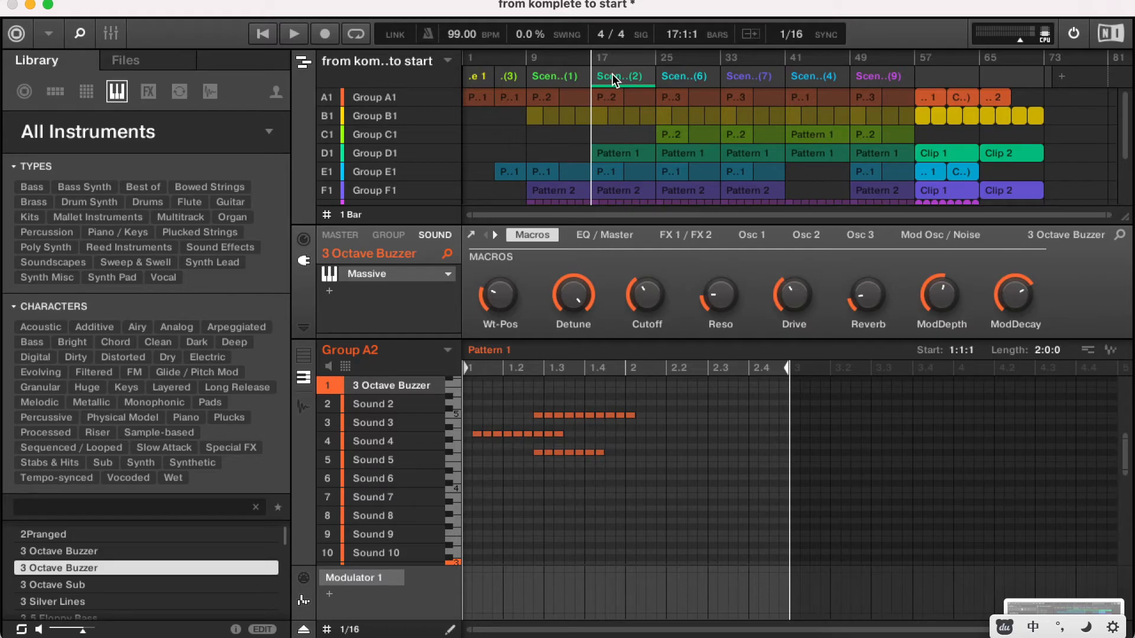
pyautogui.rightClick(615, 78)
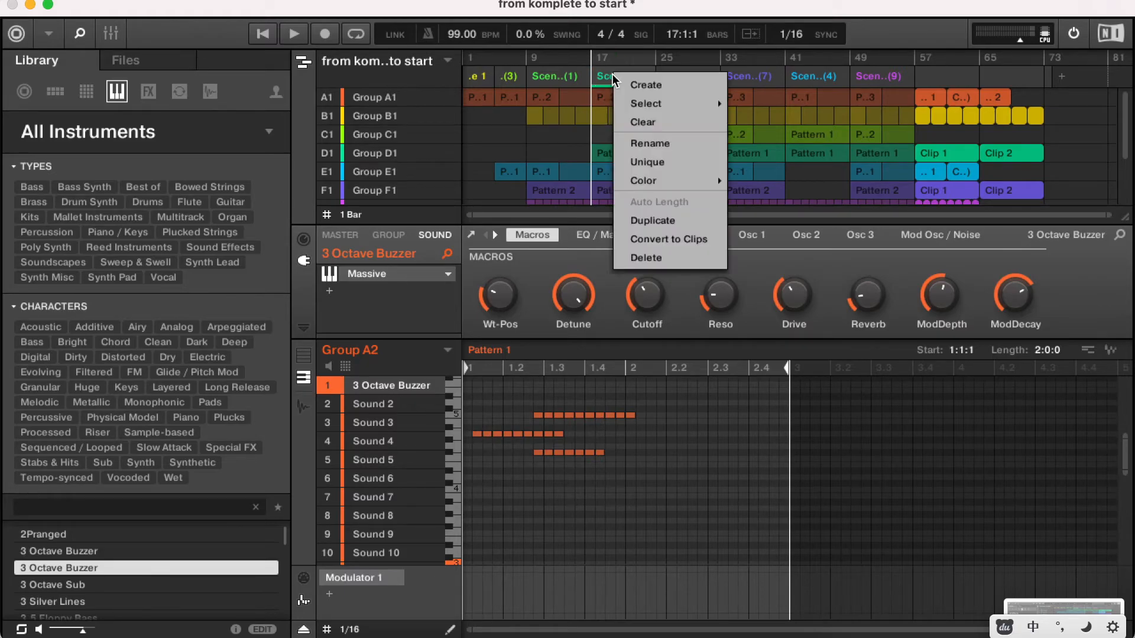
pyautogui.click(677, 240)
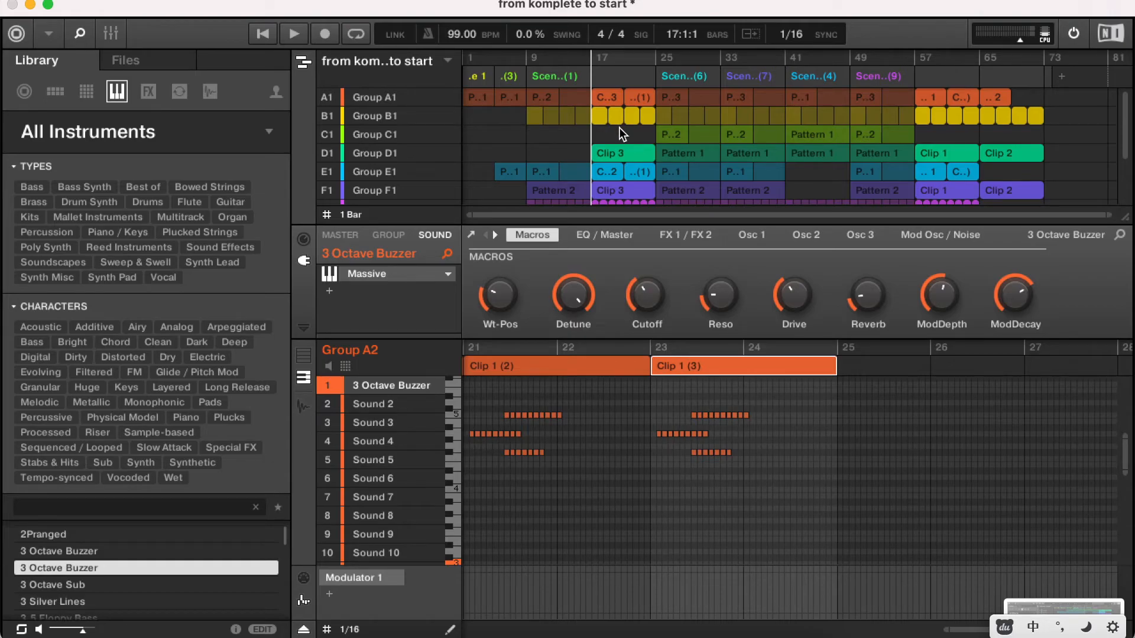
# - Show the mixer and examine the audio and MIDI input options of the 3 Octave Buzzer channel
pyautogui.click(111, 34)
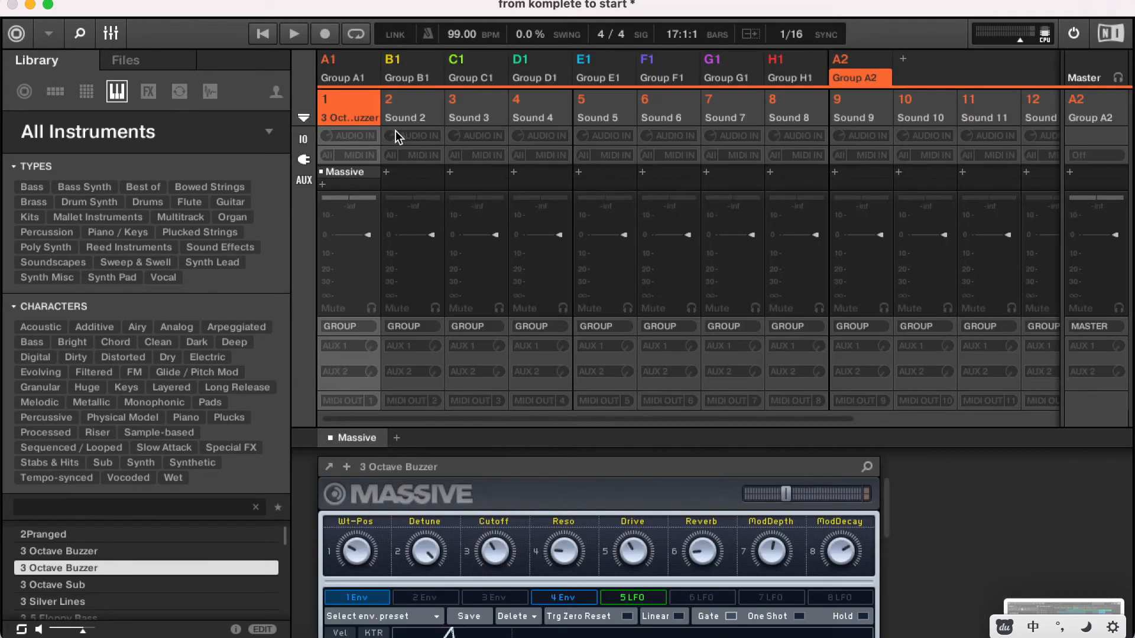
pyautogui.click(354, 136)
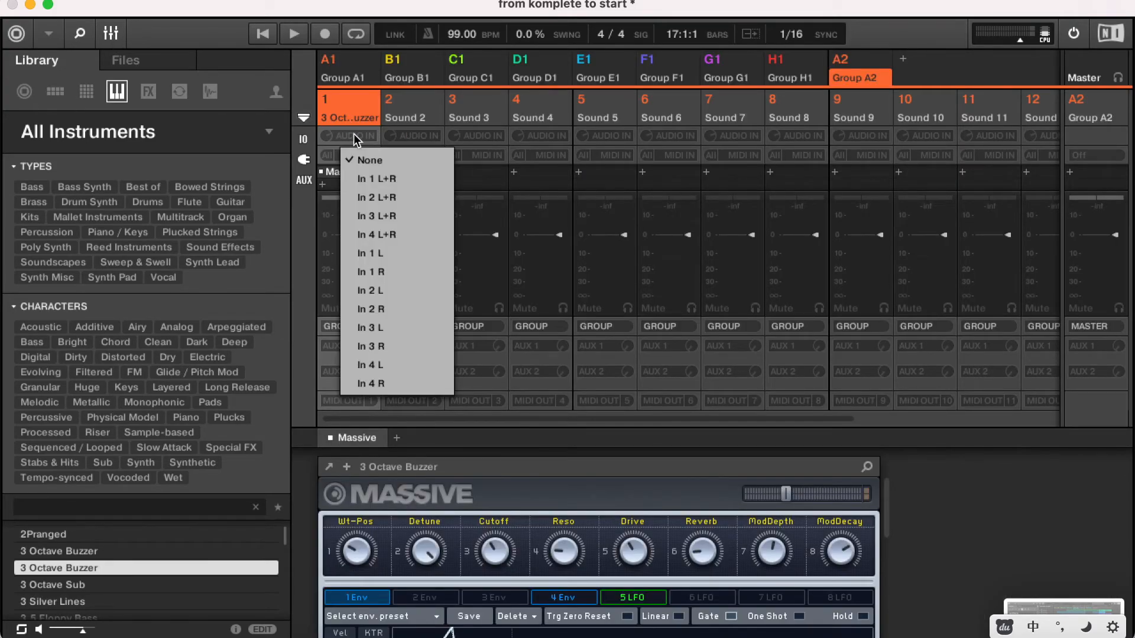
pyautogui.click(361, 135)
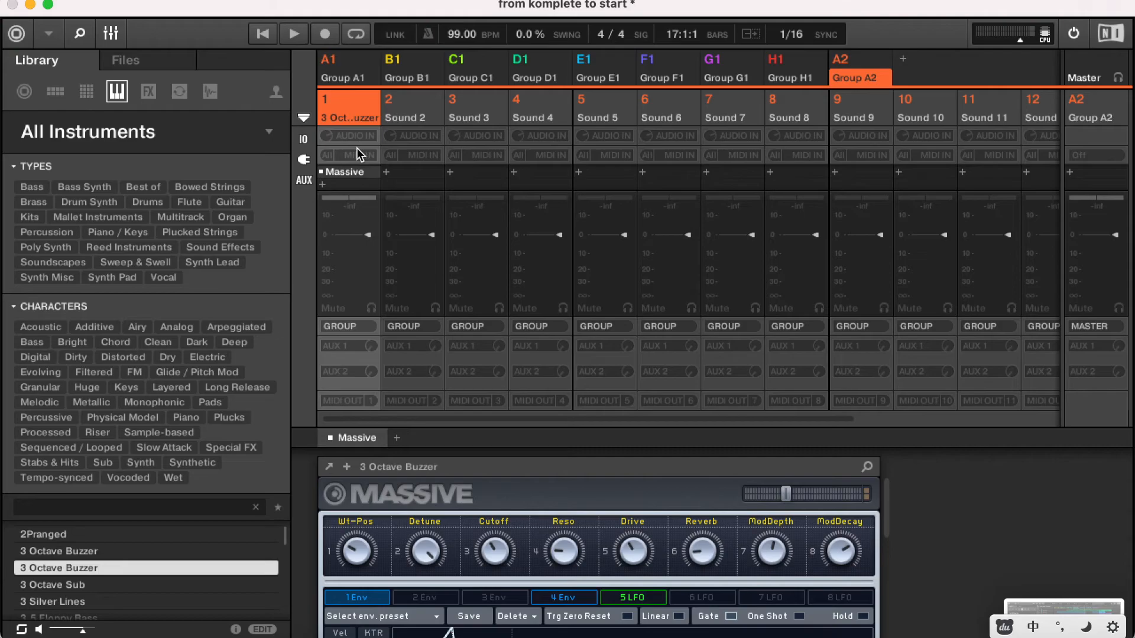
pyautogui.click(356, 151)
pyautogui.click(339, 146)
# - Examine the 3 Octave Buzzer channel's level fader, output routing, aux send destinations and MIDI output options
pyautogui.click(366, 196)
pyautogui.moveTo(365, 199); pyautogui.dragTo(368, 235)
pyautogui.click(351, 328)
pyautogui.click(350, 329)
pyautogui.click(357, 351)
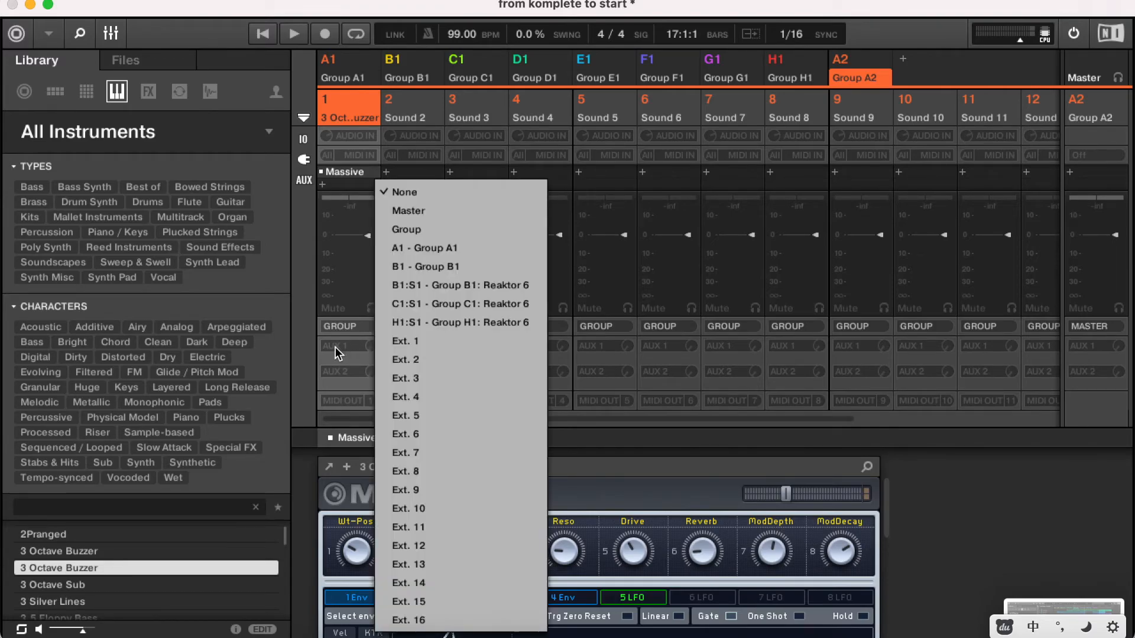
pyautogui.click(341, 354)
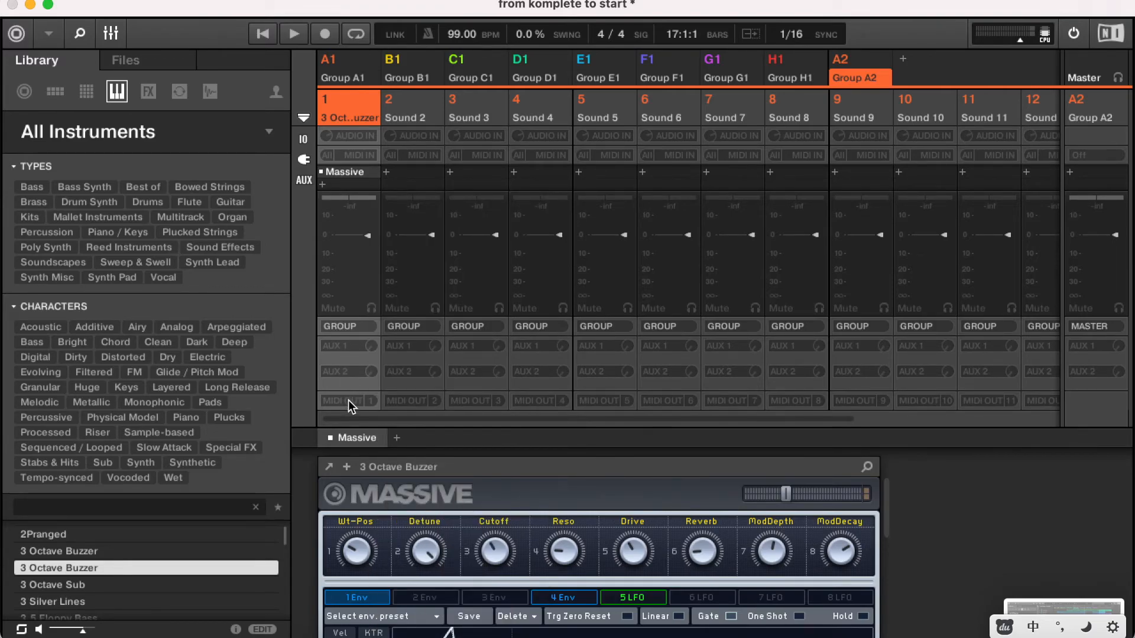
pyautogui.click(341, 398)
pyautogui.click(340, 398)
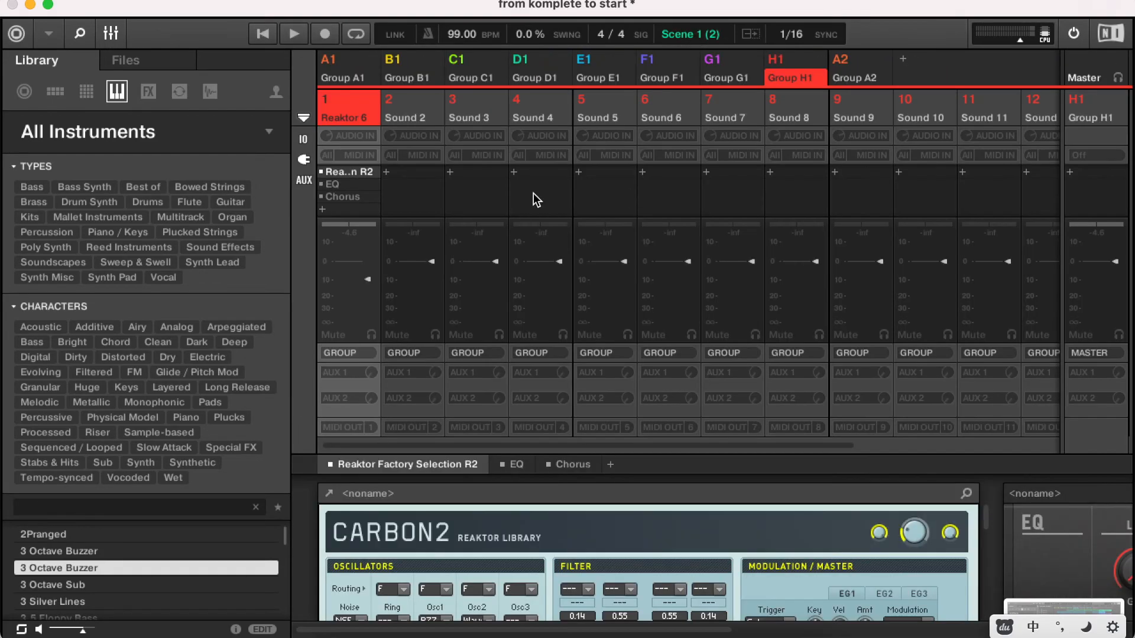
# - Compare the sound-level and group-level plug-in slots of Group H1 in the arranger, and show the group channels in the mixer
pyautogui.click(113, 36)
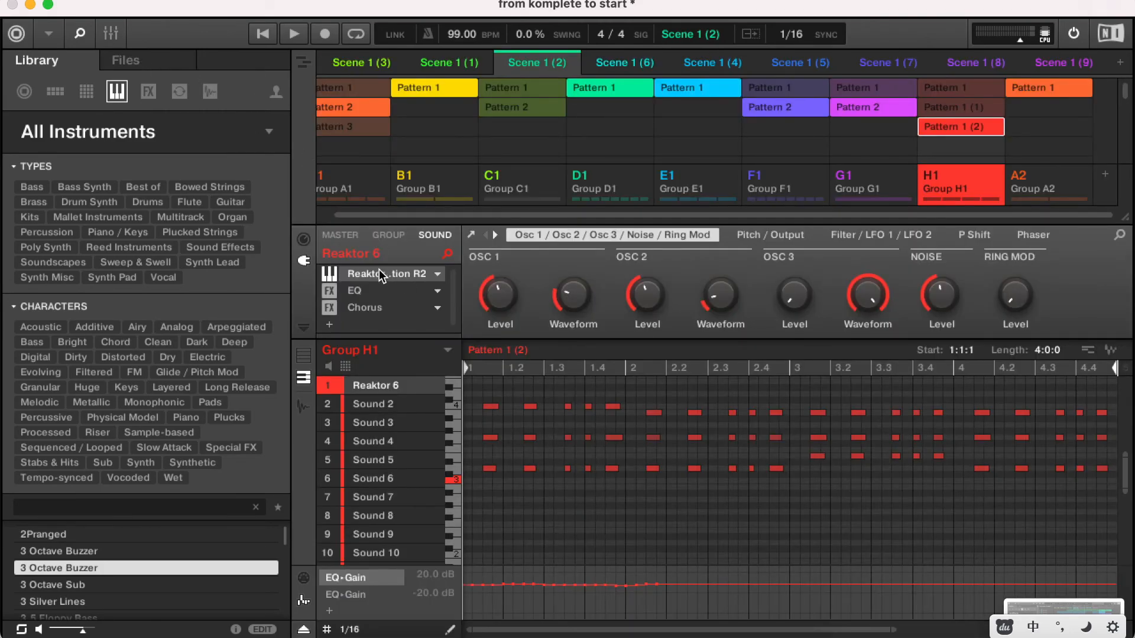
pyautogui.click(388, 235)
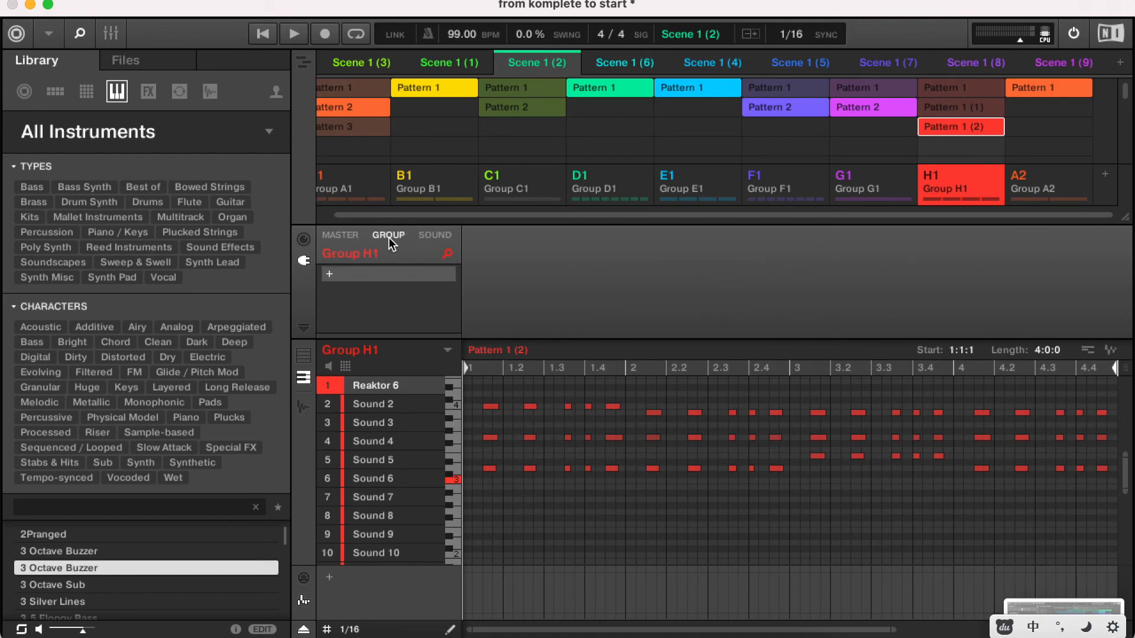
pyautogui.click(432, 235)
pyautogui.click(390, 235)
pyautogui.click(115, 37)
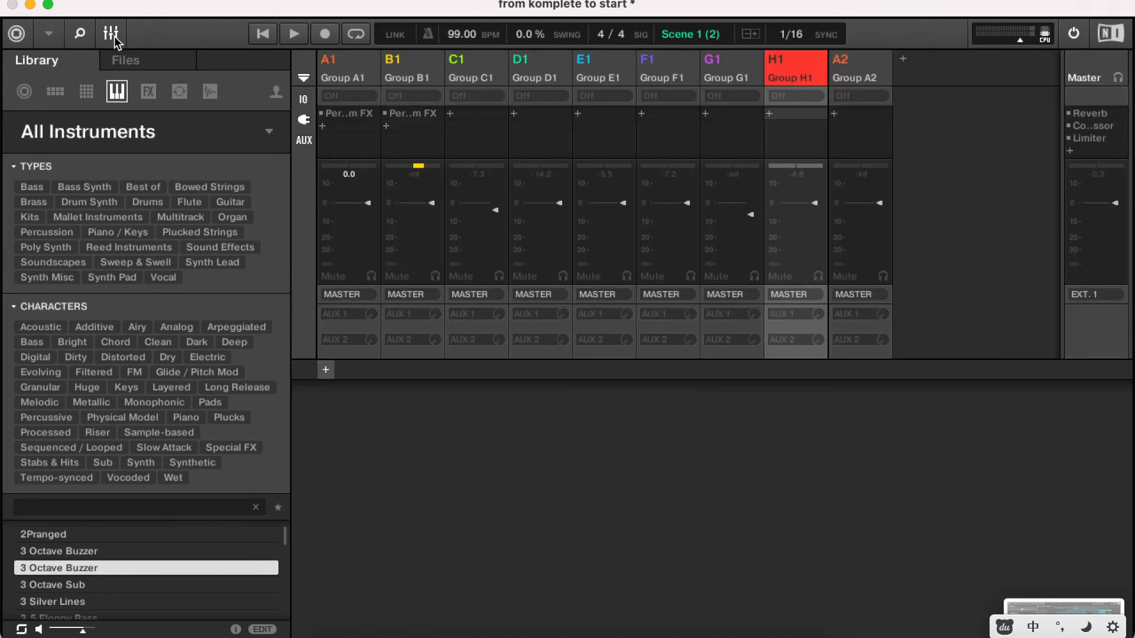